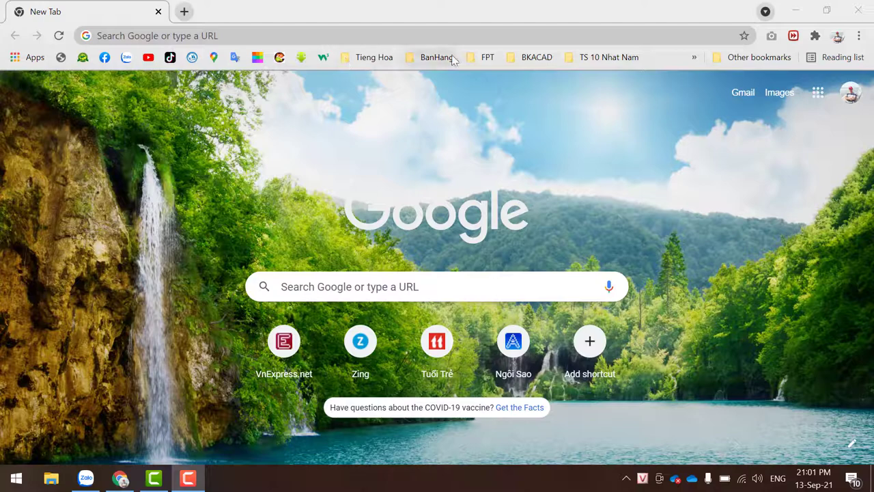
Sign in to the FPT Polytechnic AP portal as a lecturer at Hồ Chí Minh campus with Google
click(481, 57)
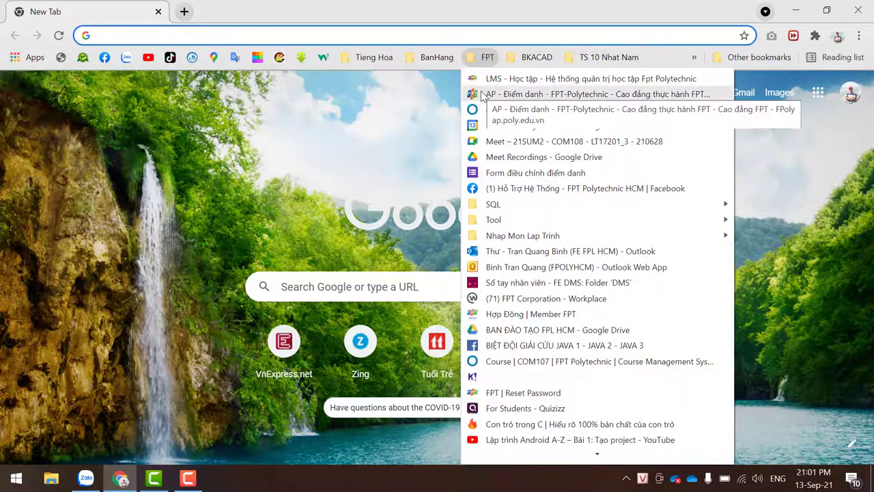
click(482, 94)
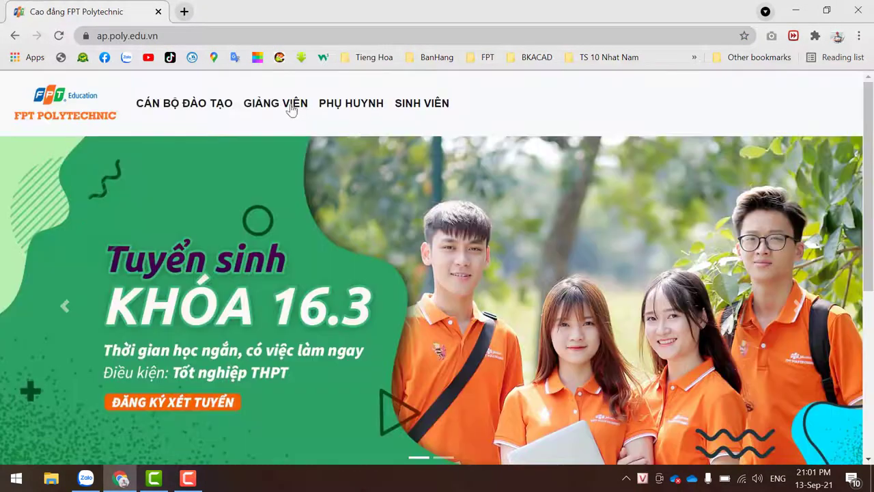
click(241, 104)
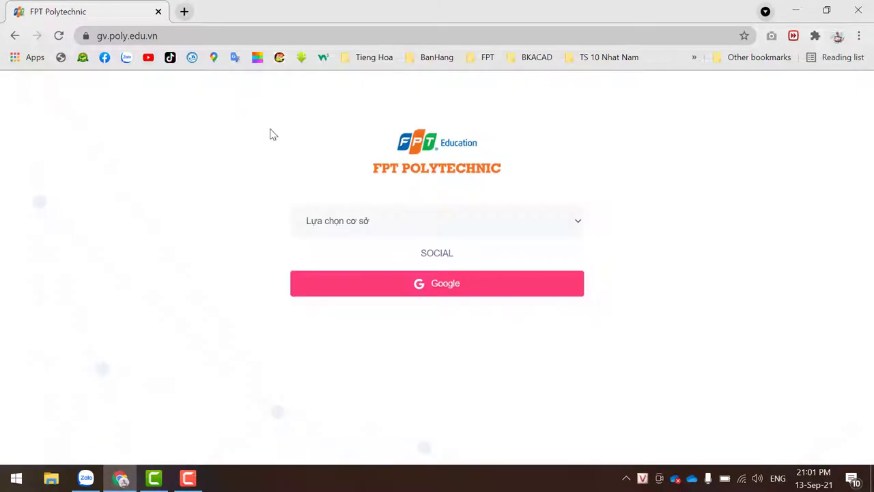
click(330, 218)
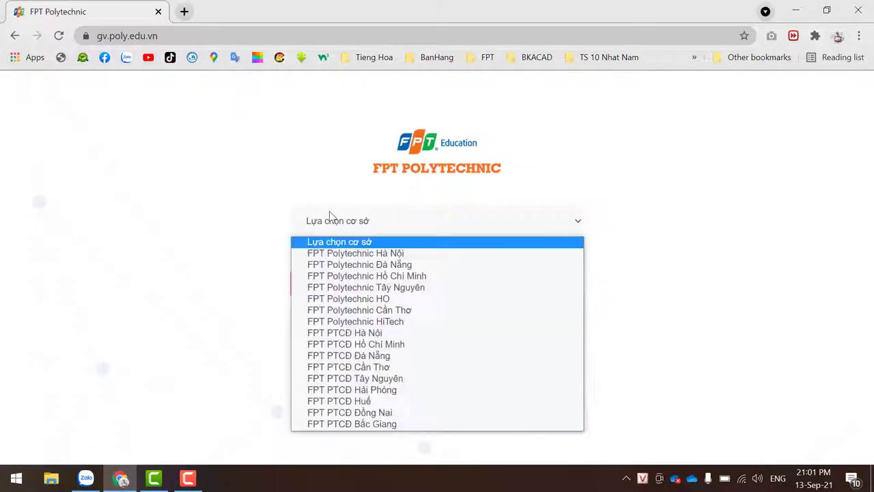
click(376, 277)
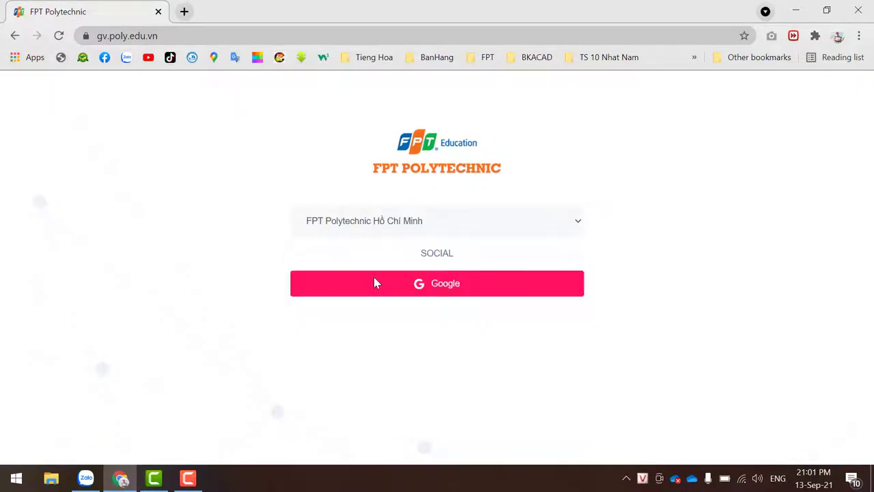
click(375, 284)
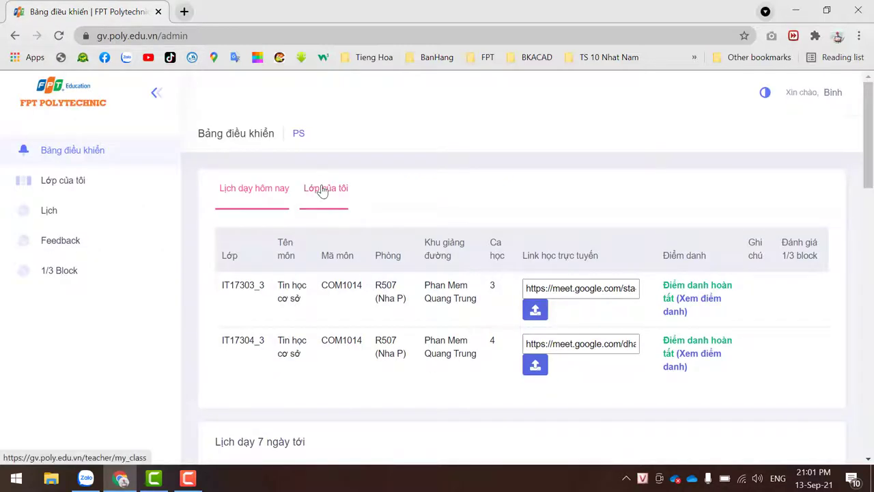
Open the GD17309_3 class member list and select its title and full 40-student table
click(324, 194)
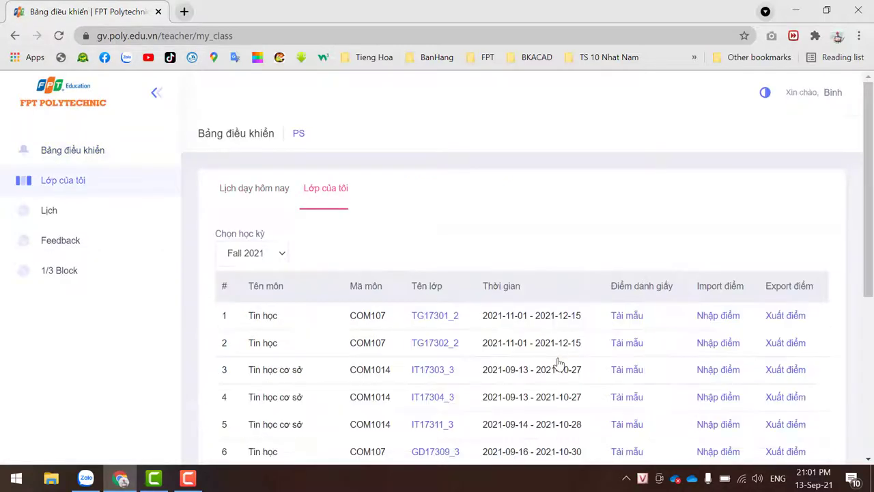
scroll(559, 362, down, 1)
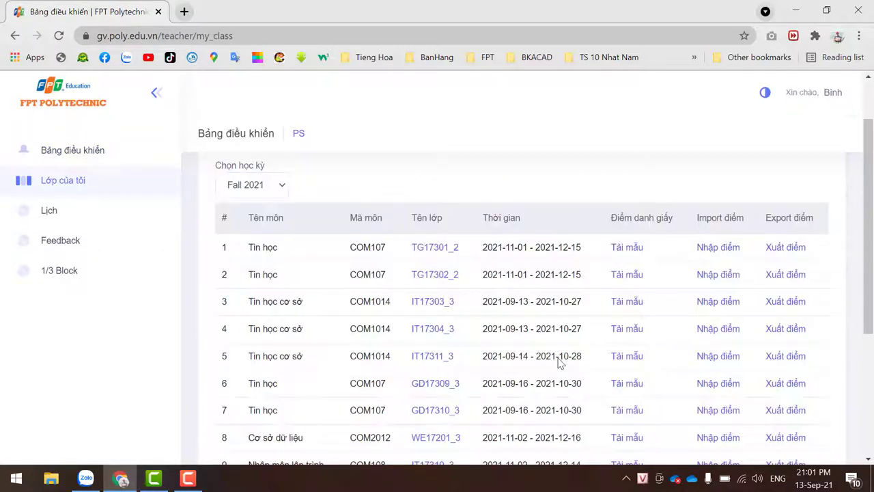
click(435, 384)
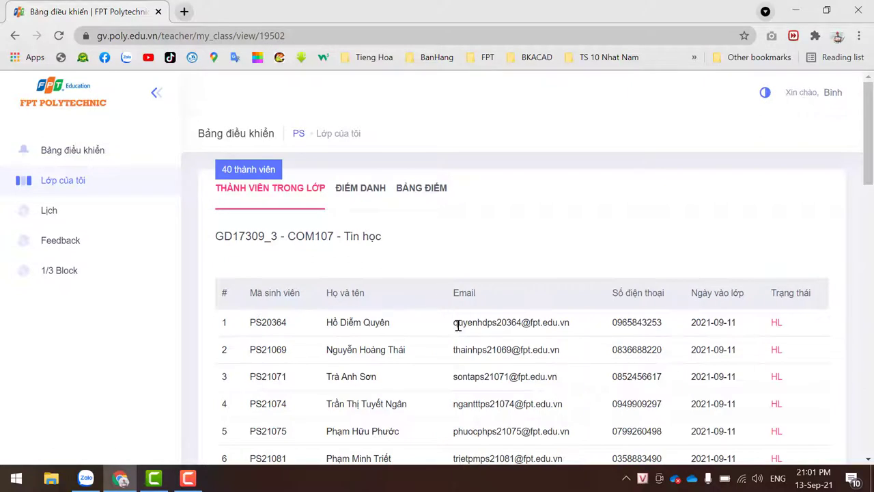
drag(458, 326, 572, 333)
click(293, 270)
drag(215, 240, 364, 476)
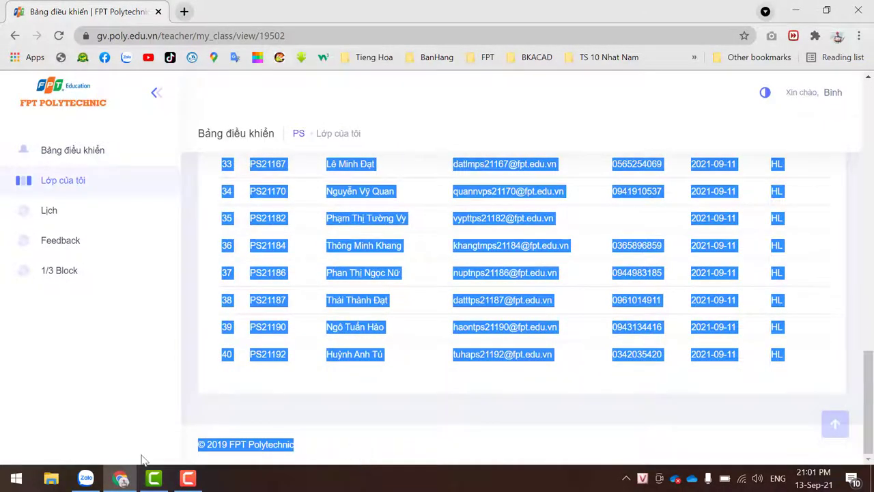
Paste the GD17309_3 member list into cell A1 of a new blank Excel workbook
click(16, 478)
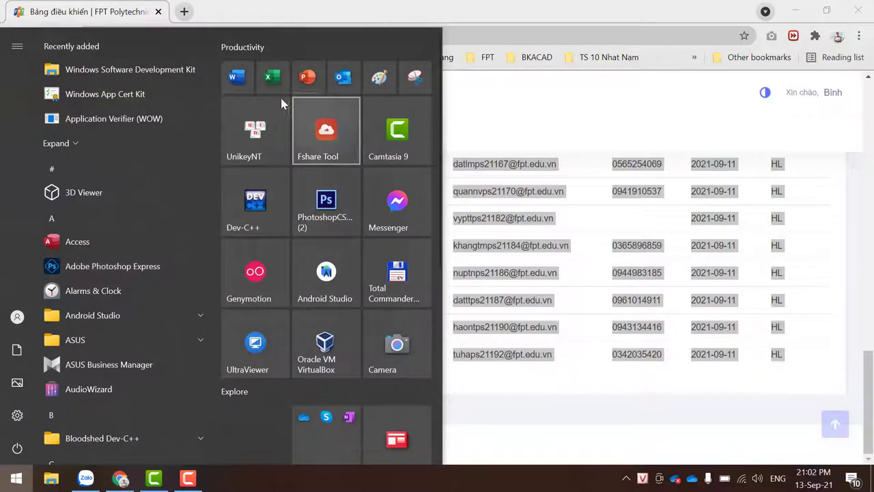
click(268, 89)
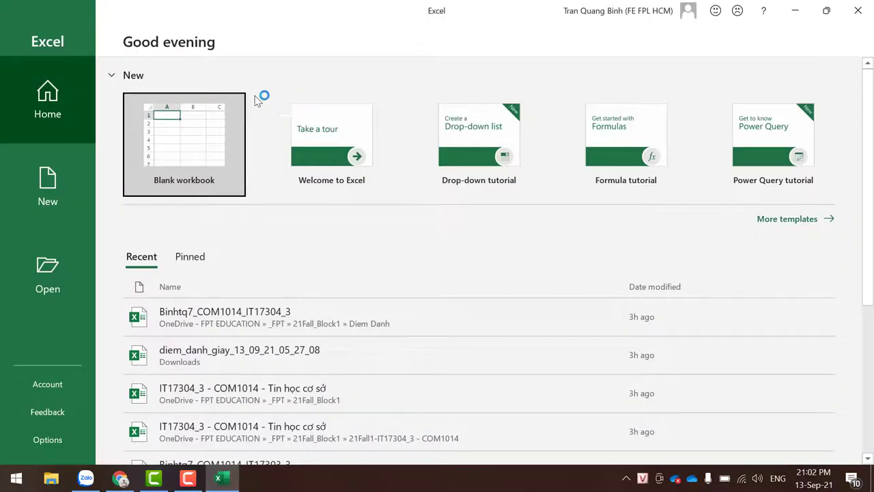
click(203, 146)
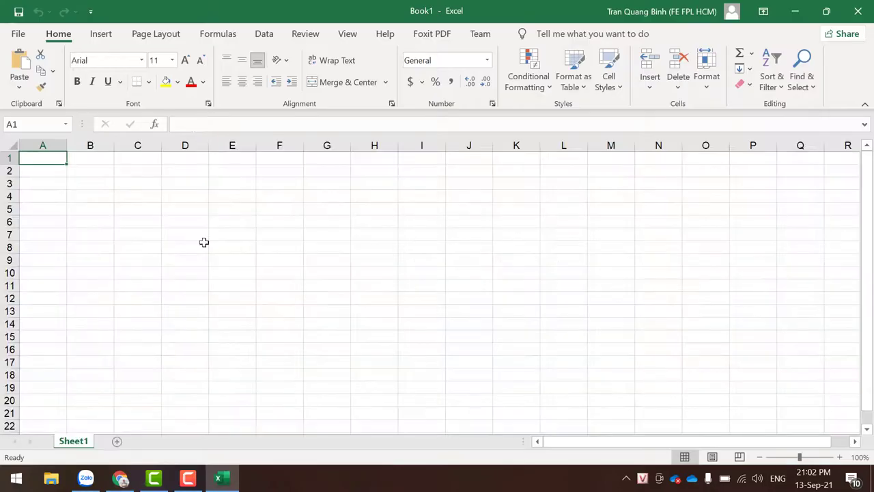
right_click(50, 157)
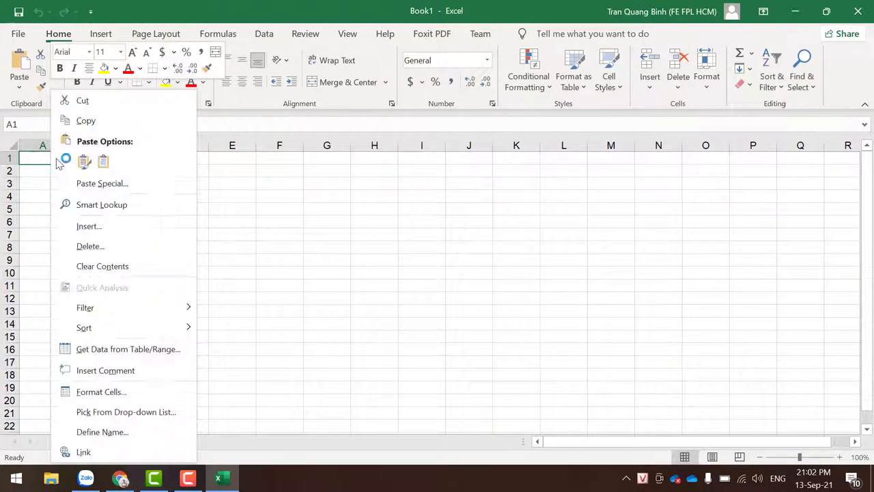
click(104, 164)
click(441, 347)
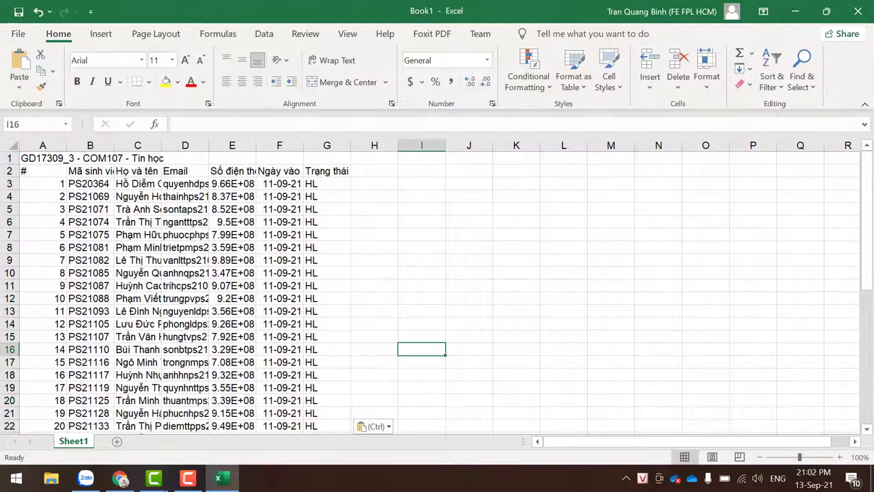
click(86, 478)
Open the GD17310_3 class in the portal and select its title and whole member table
click(120, 478)
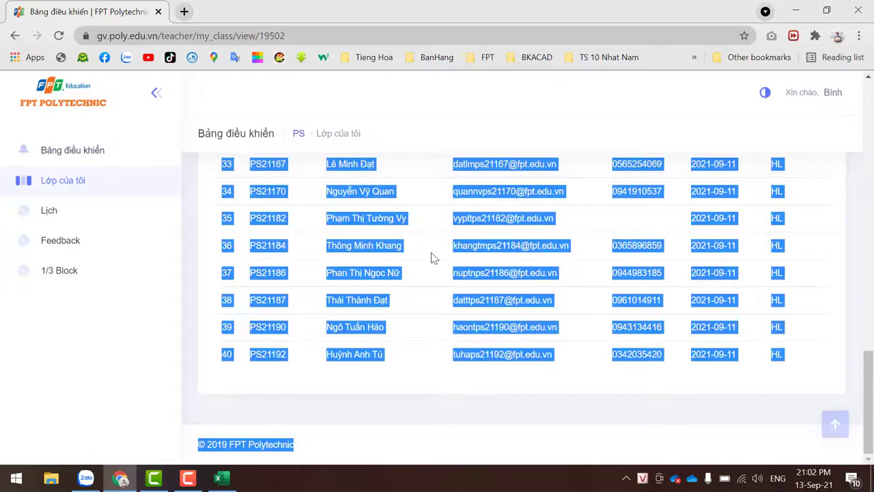
scroll(338, 208, up, 8)
click(336, 135)
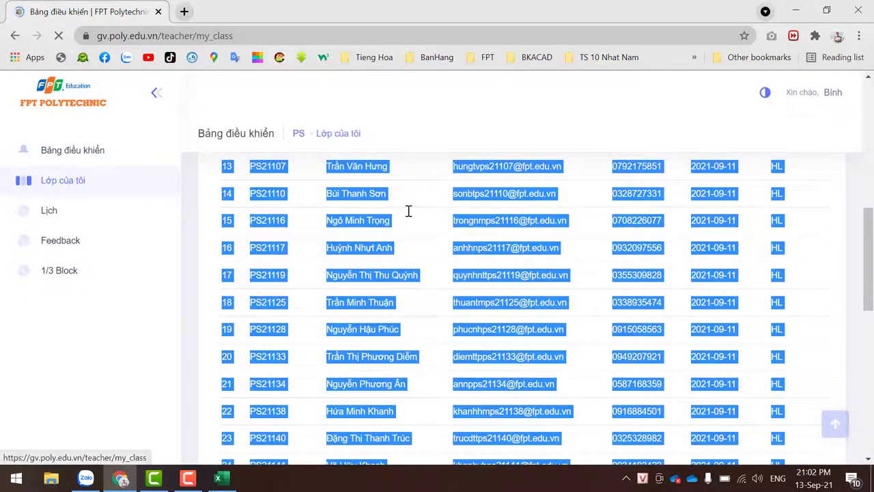
scroll(421, 266, down, 5)
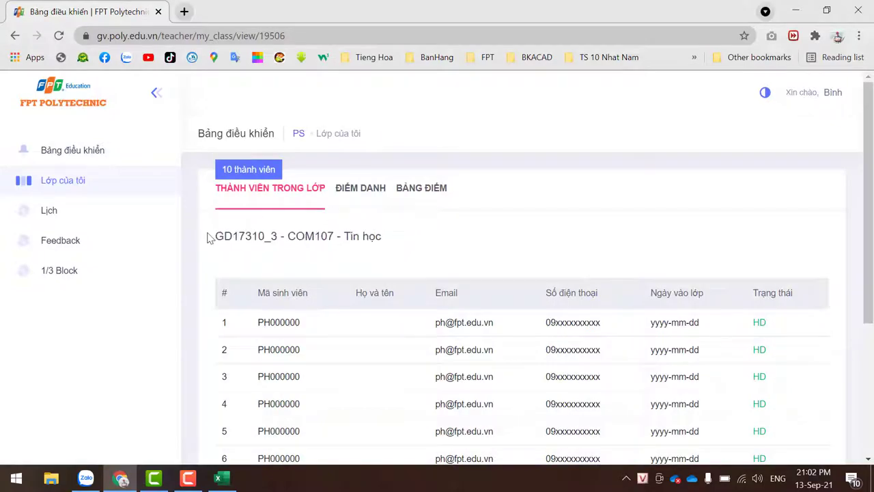
drag(216, 235, 497, 488)
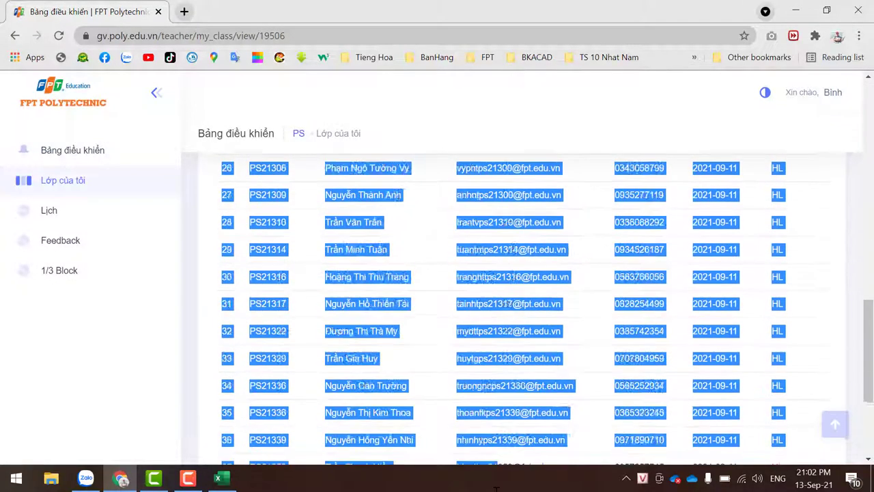
scroll(473, 402, up, 6)
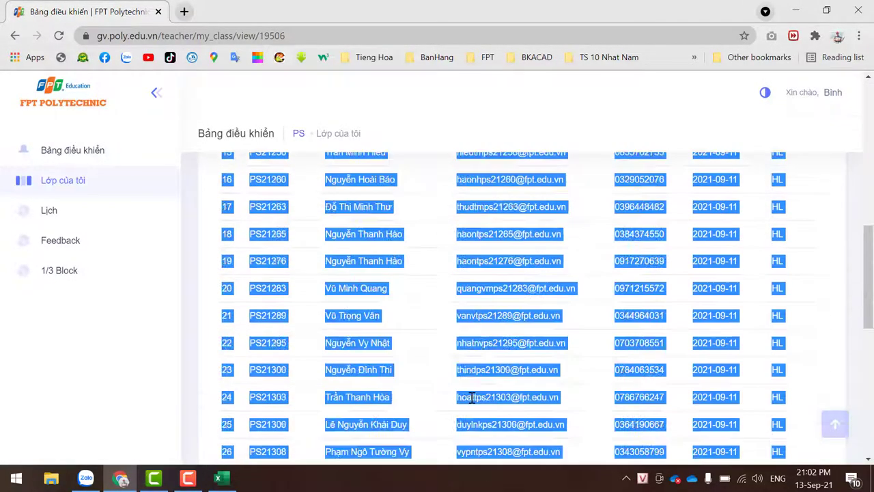
scroll(473, 403, up, 6)
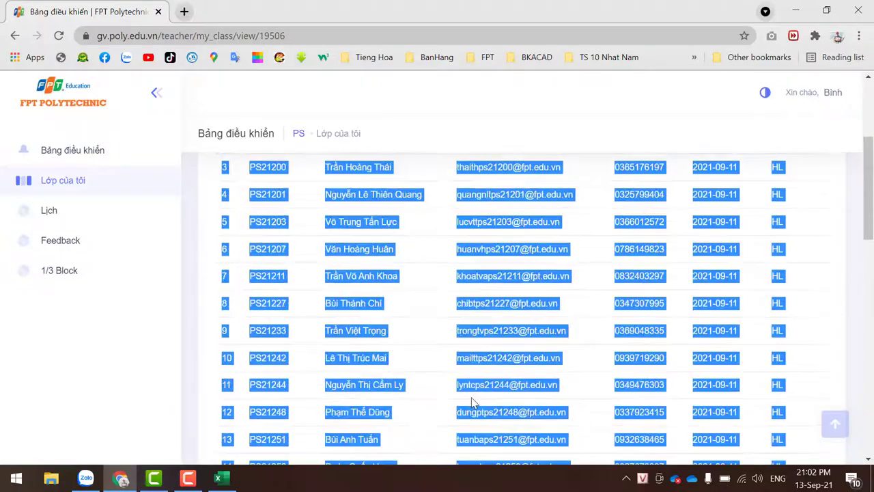
click(218, 478)
scroll(134, 372, down, 5)
scroll(134, 373, down, 8)
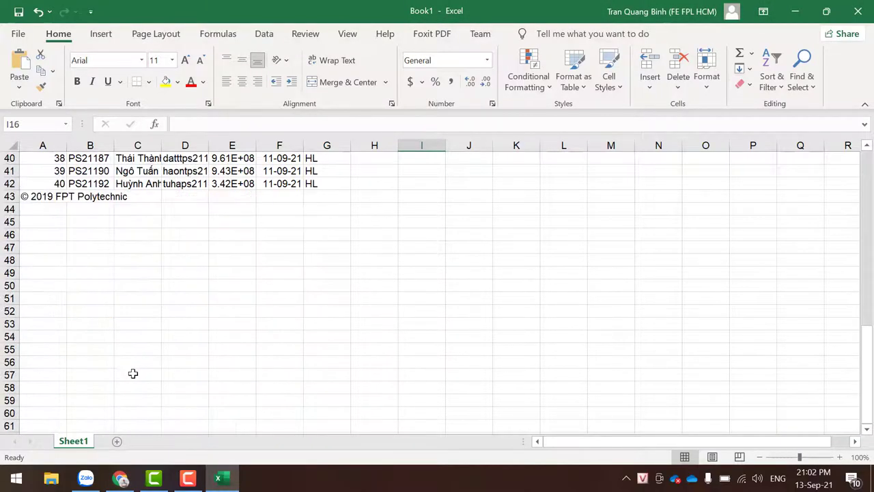
Paste the GD17310_3 member list at A44 and clear the footer text in A43
click(40, 211)
right_click(40, 211)
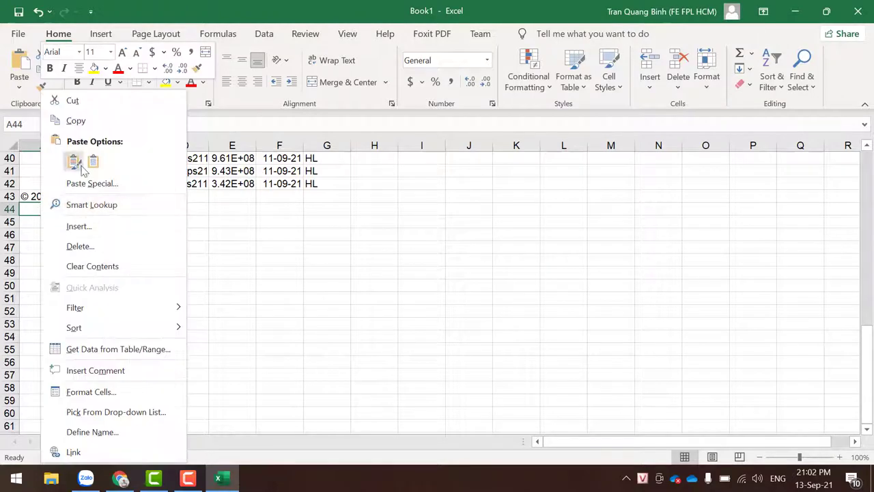
click(84, 164)
click(41, 198)
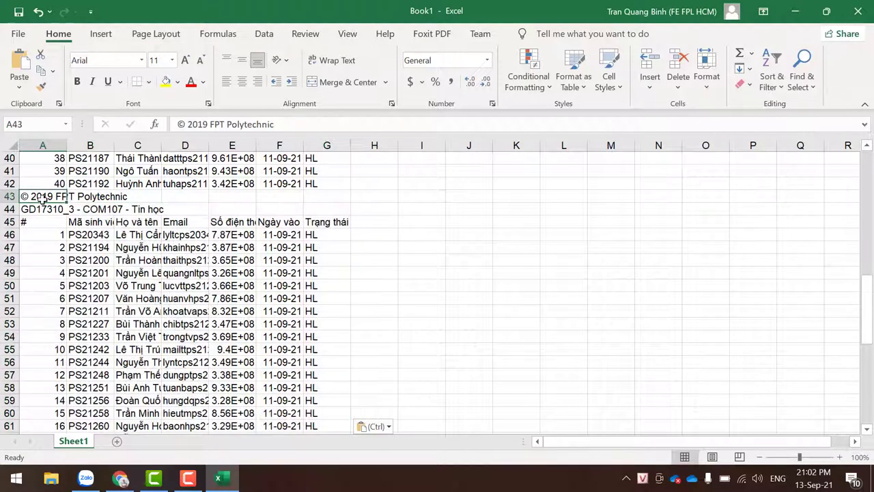
key(Delete)
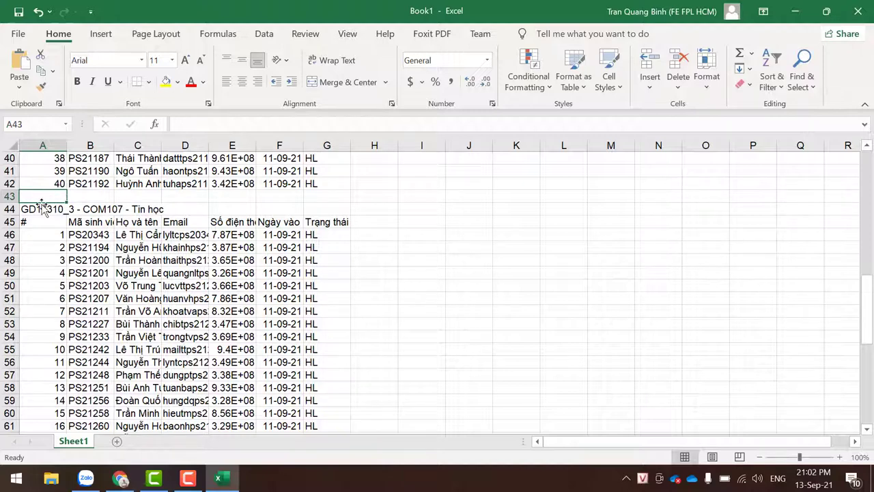
Move the GD17310_3 class title to H46 and fill it down for every student
click(41, 209)
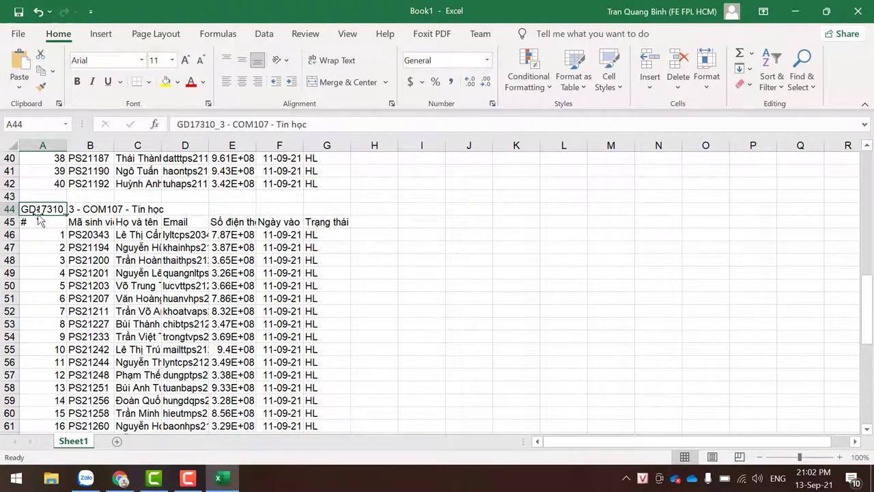
drag(39, 217, 377, 245)
double_click(399, 240)
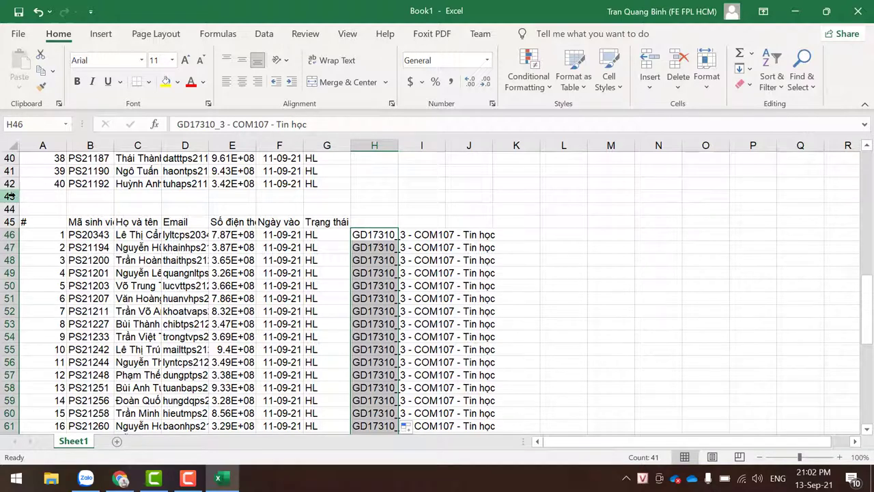
Delete the blank, title and header rows 43 to 45
drag(20, 196, 19, 221)
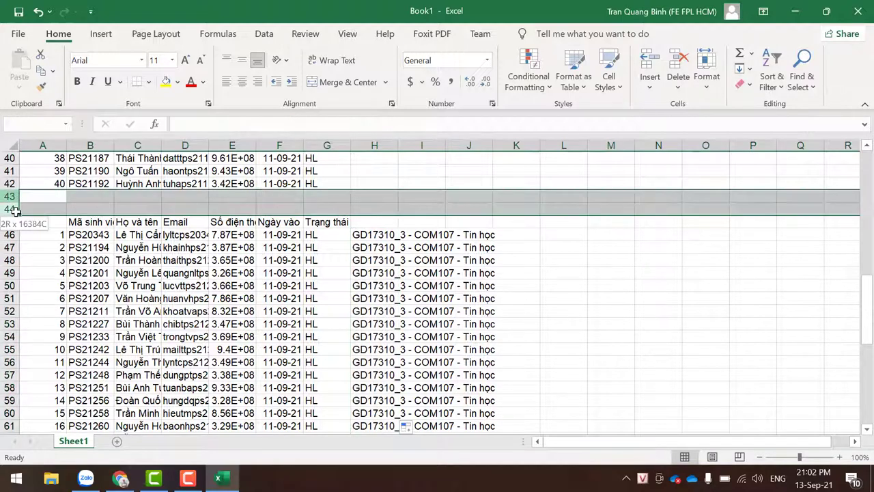
right_click(215, 205)
click(253, 341)
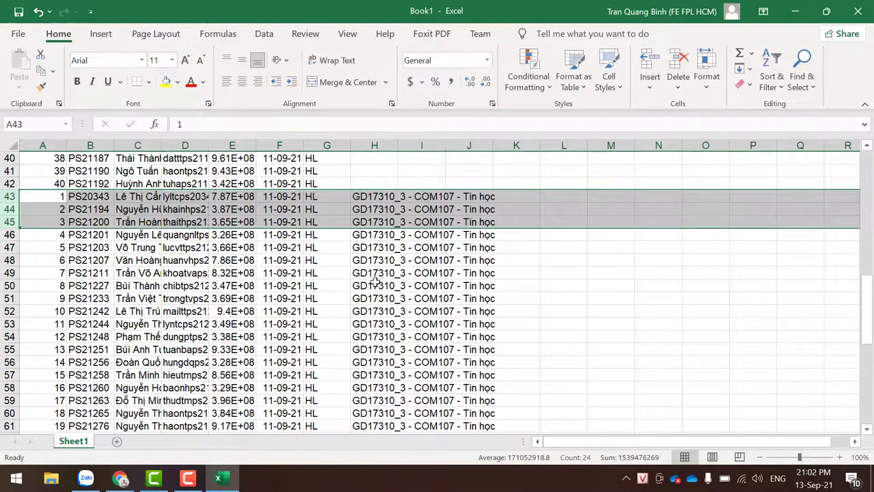
scroll(388, 273, up, 7)
scroll(388, 272, up, 4)
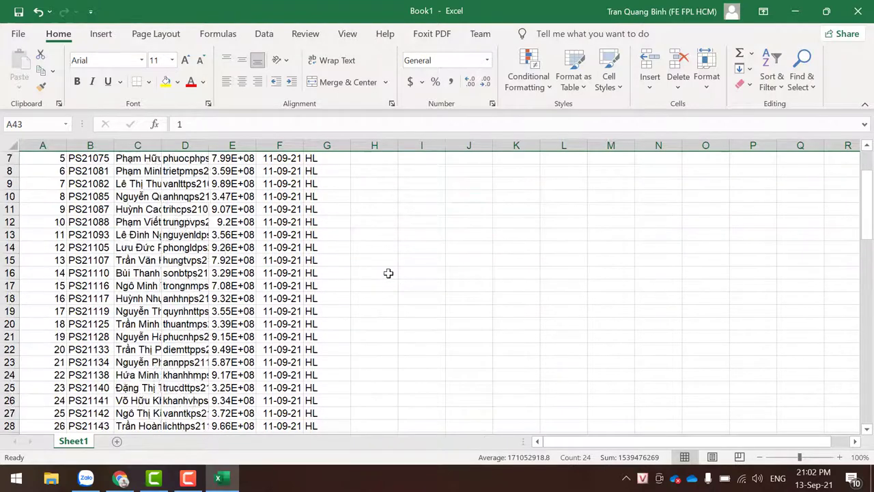
scroll(383, 272, up, 2)
click(81, 158)
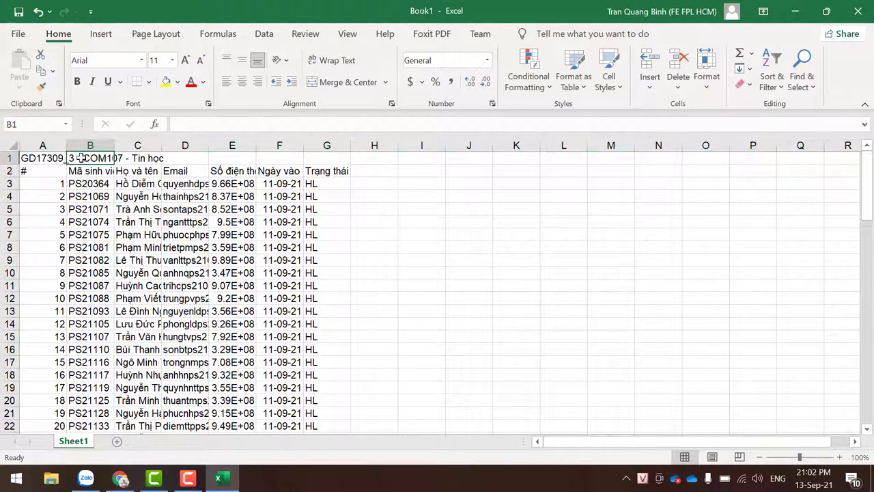
Move the GD17309_3 class title from A1 to H3 and fill it down the student rows
click(41, 158)
mouse_move(39, 169)
mouse_down()
mouse_move(405, 186)
mouse_move(386, 487)
mouse_move(436, 153)
mouse_up()
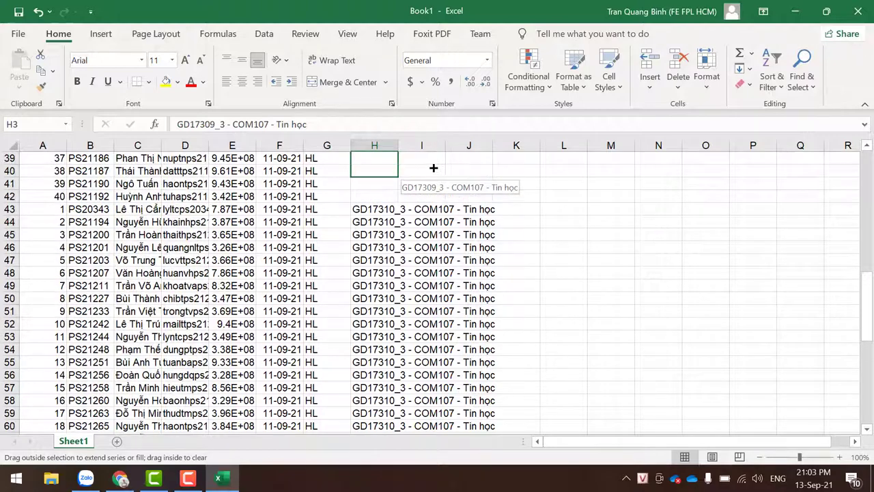
drag(435, 153, 444, 201)
click(569, 247)
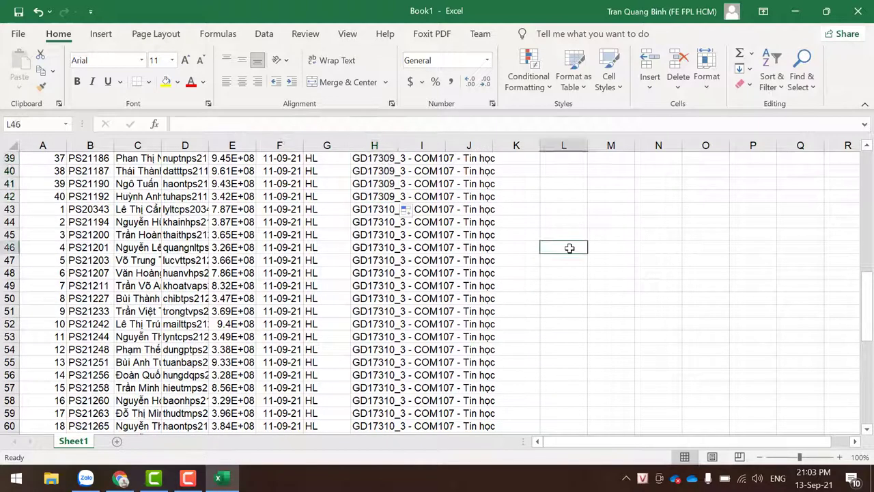
scroll(569, 248, up, 9)
scroll(570, 247, up, 4)
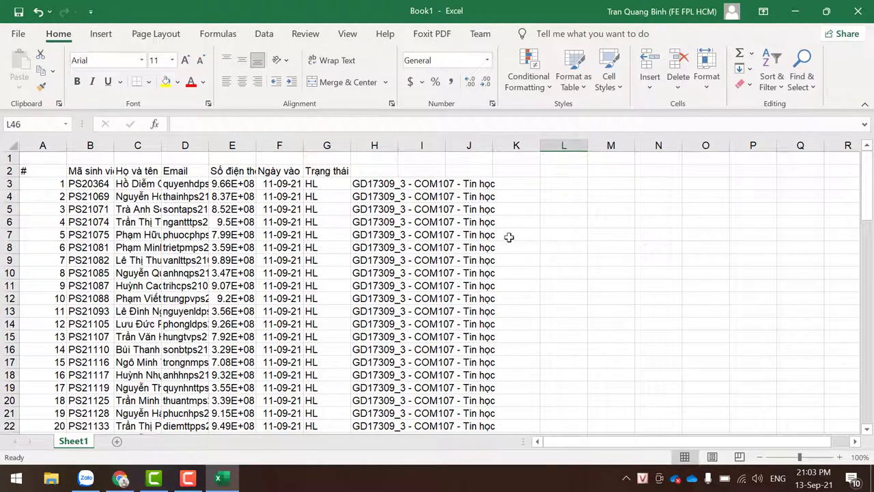
Review the header row and autofit column A to its contents
click(136, 170)
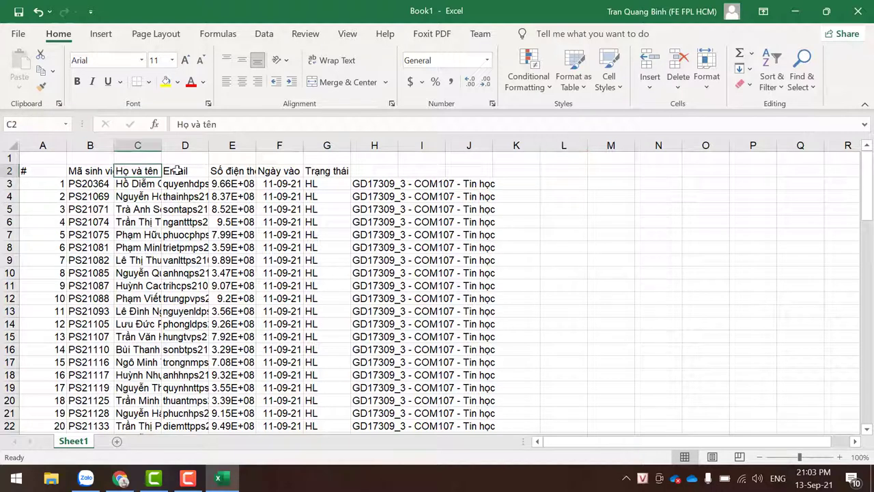
click(177, 169)
click(223, 167)
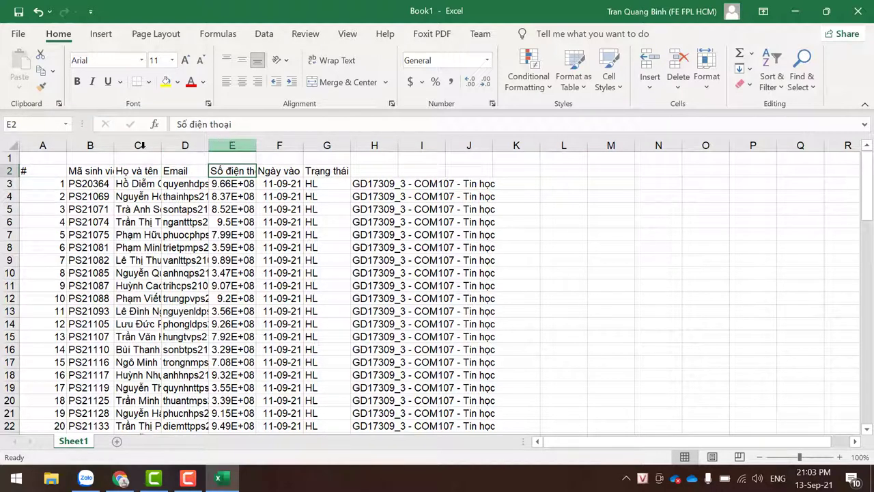
click(44, 170)
double_click(66, 145)
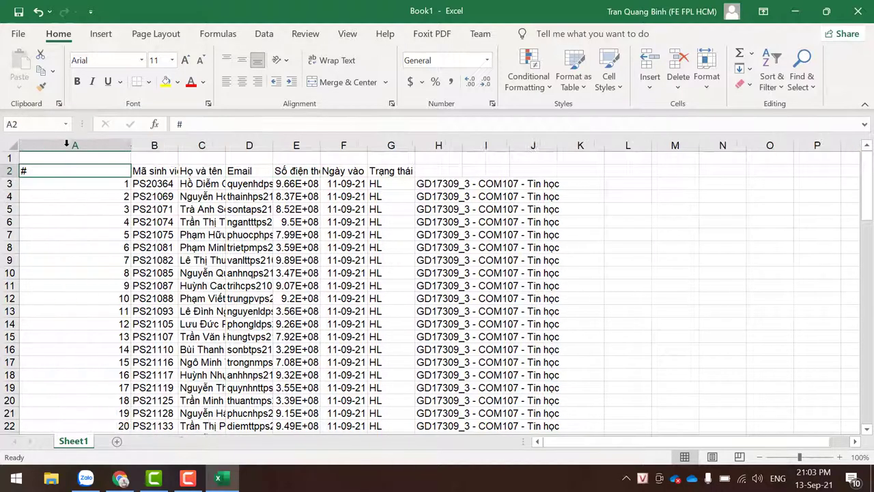
Clear the © 2019 FPT Polytechnic footer from A83 and the stray class text in H83
scroll(137, 181, down, 1)
scroll(137, 181, down, 9)
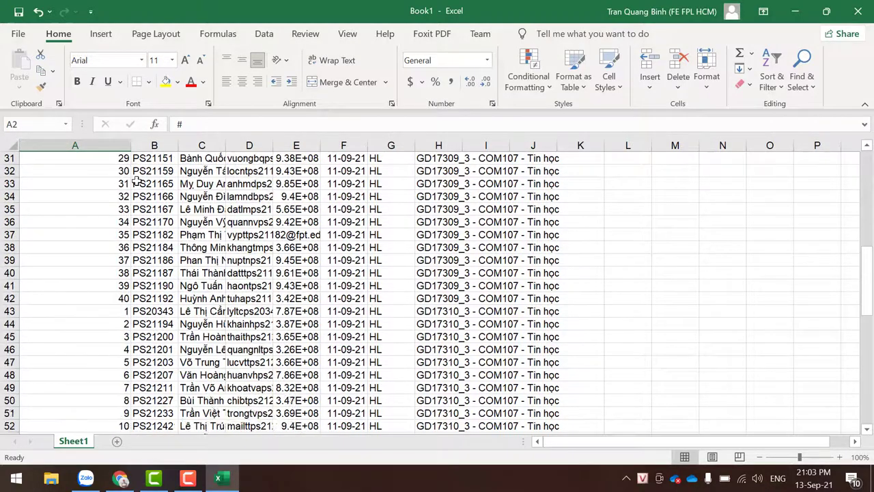
scroll(137, 181, down, 3)
scroll(136, 182, down, 4)
scroll(226, 279, down, 10)
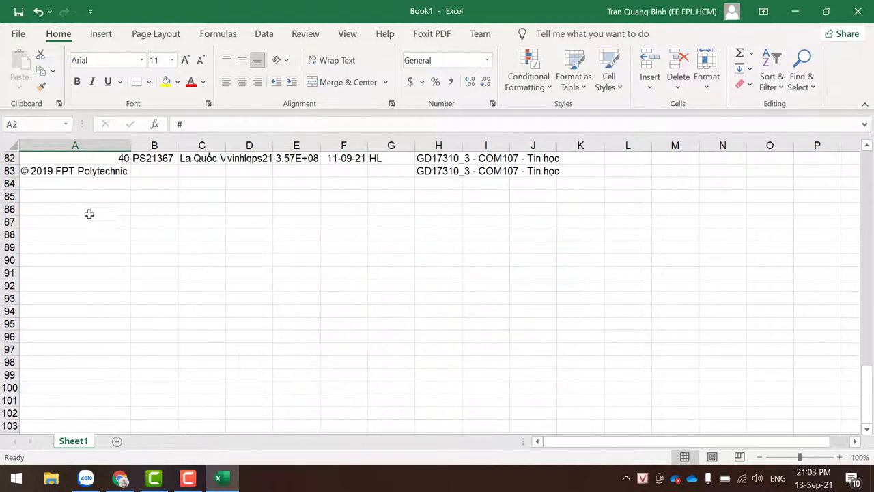
click(81, 172)
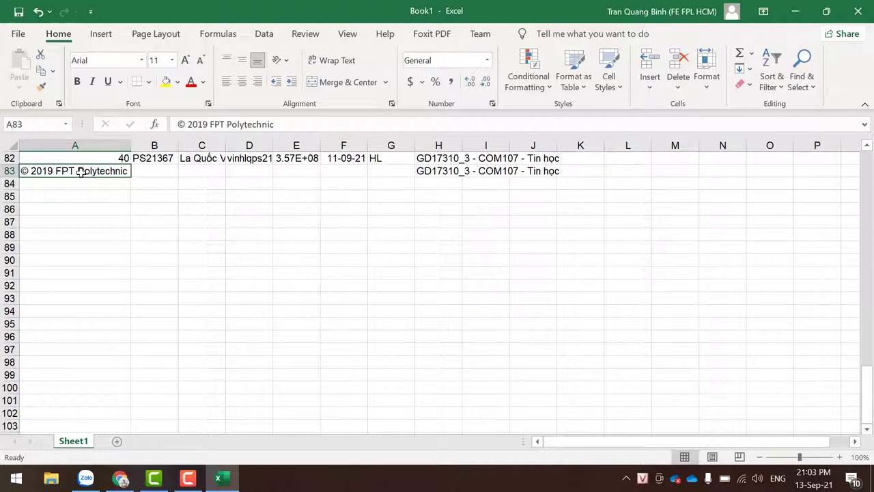
key(Delete)
scroll(312, 264, up, 2)
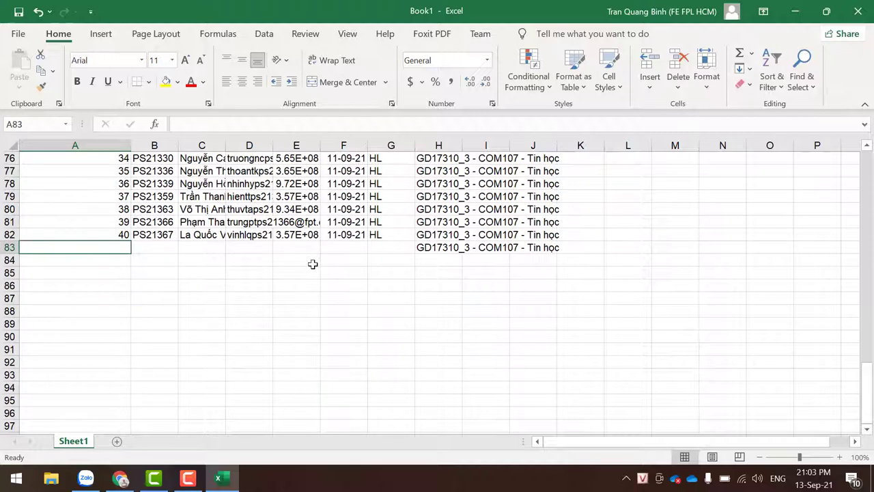
click(455, 247)
key(Delete)
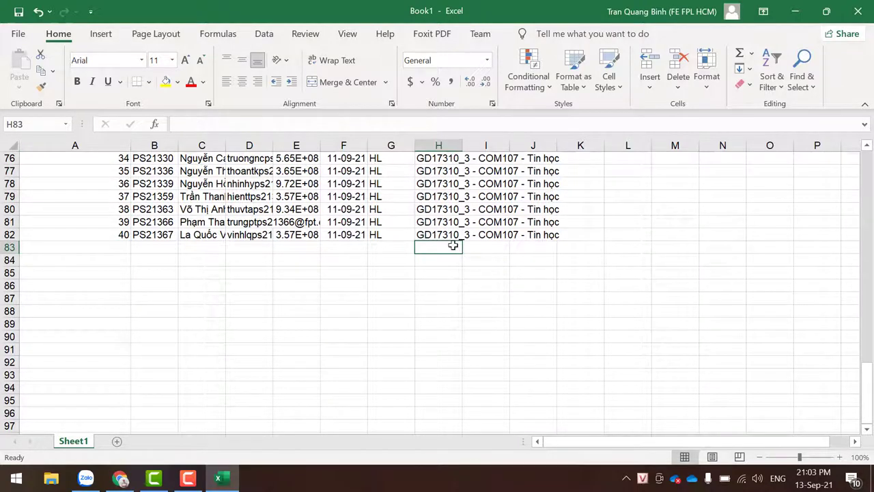
Autofit columns D and H to show full email addresses and class names
scroll(447, 314, up, 1)
scroll(446, 314, up, 13)
scroll(447, 314, up, 11)
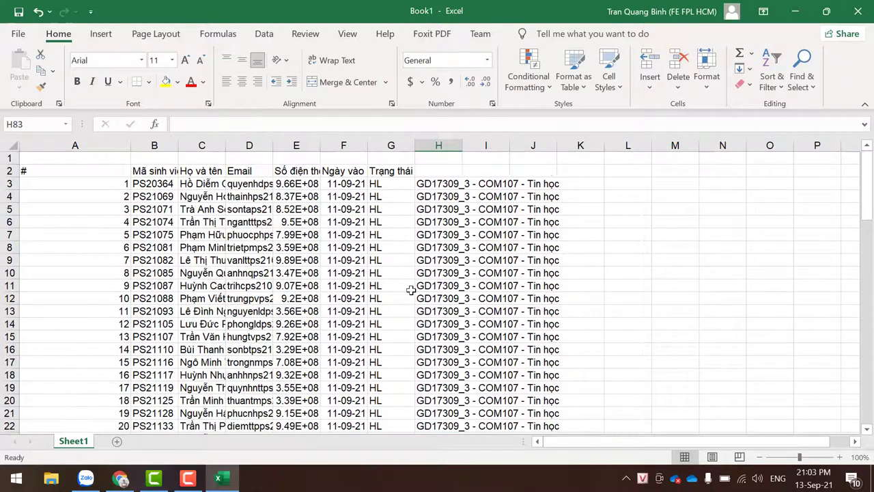
double_click(274, 142)
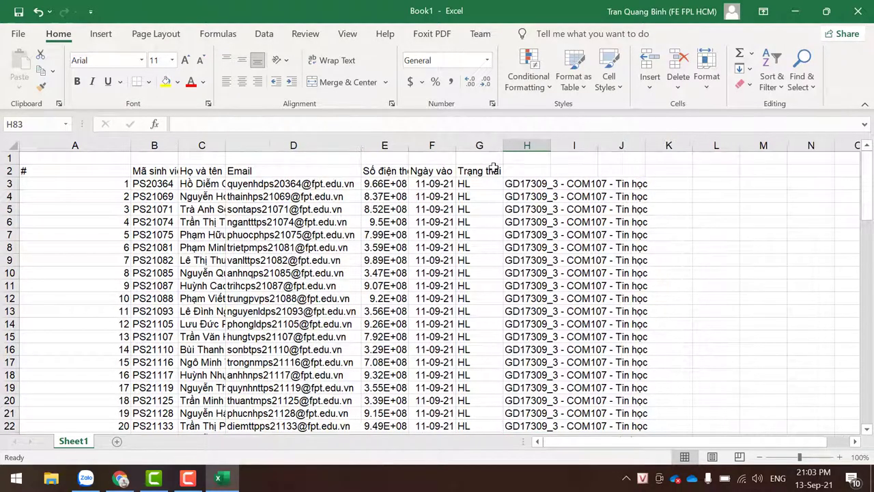
click(527, 171)
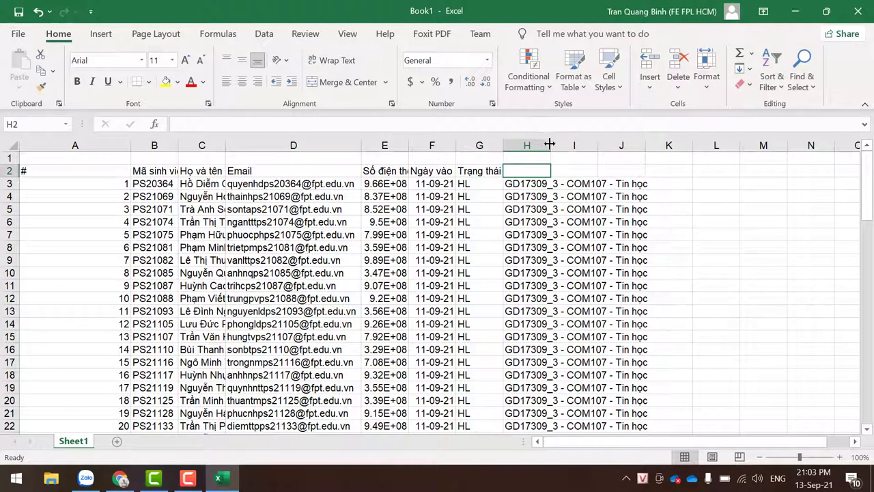
double_click(551, 143)
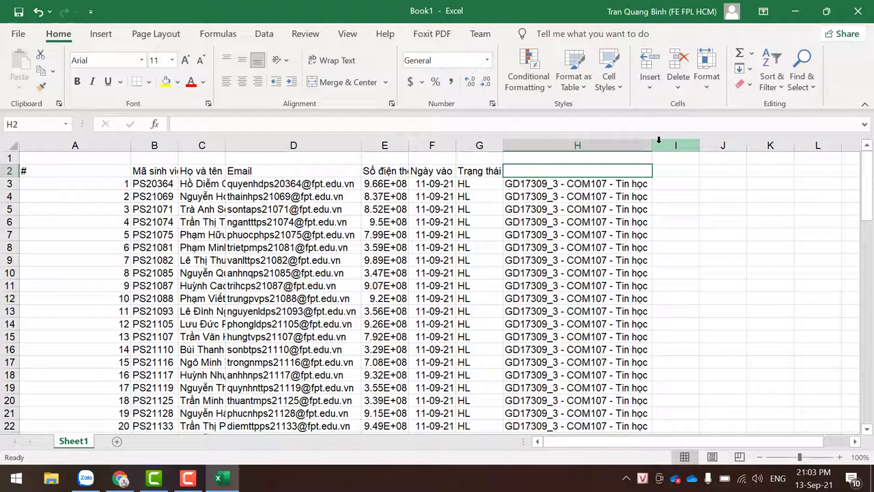
click(120, 478)
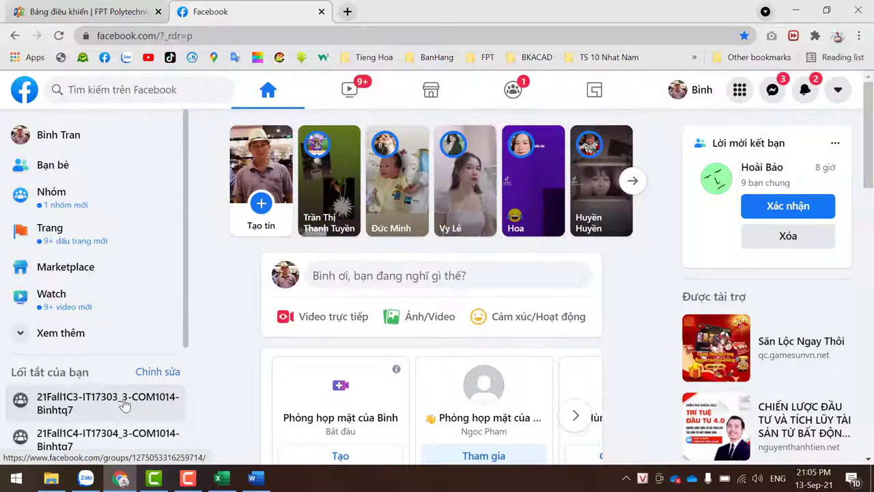
Copy the share link of the GD17310_3 COM107 Facebook class group
scroll(109, 383, down, 2)
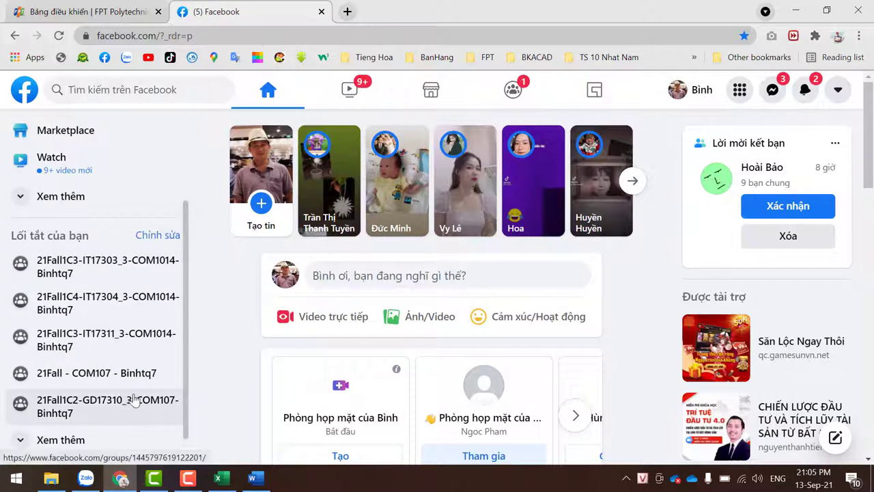
click(130, 400)
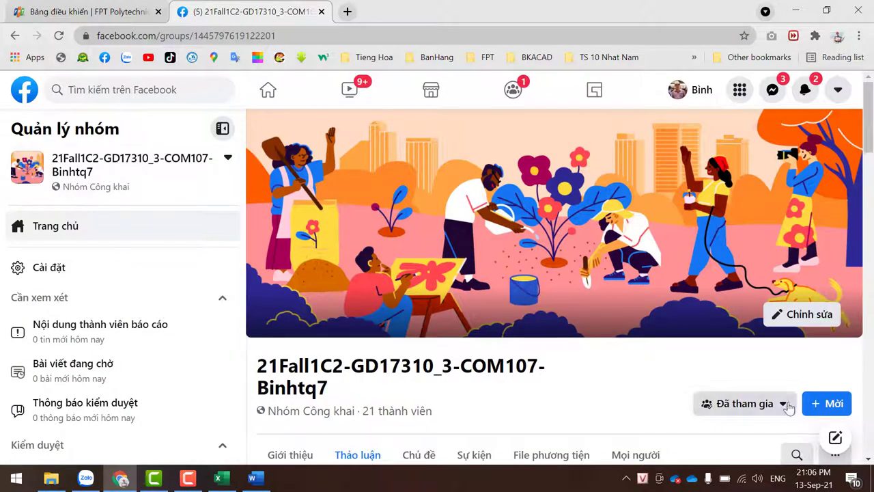
scroll(847, 393, down, 2)
click(830, 319)
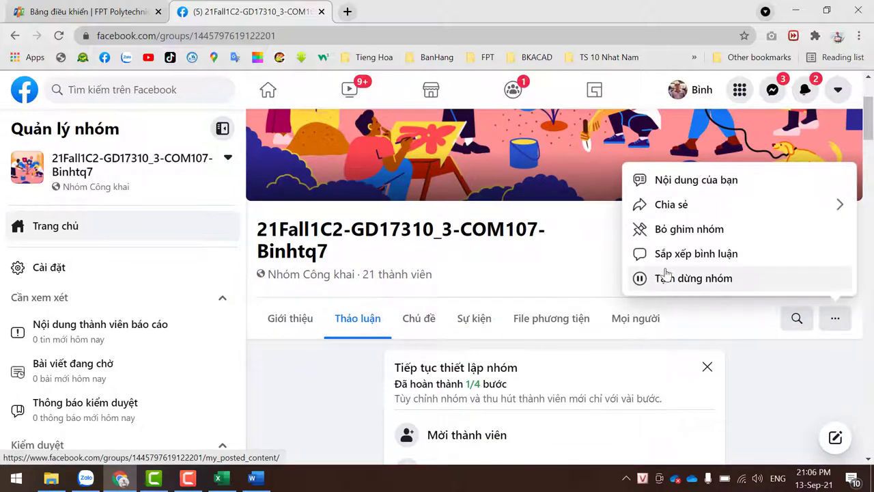
click(686, 204)
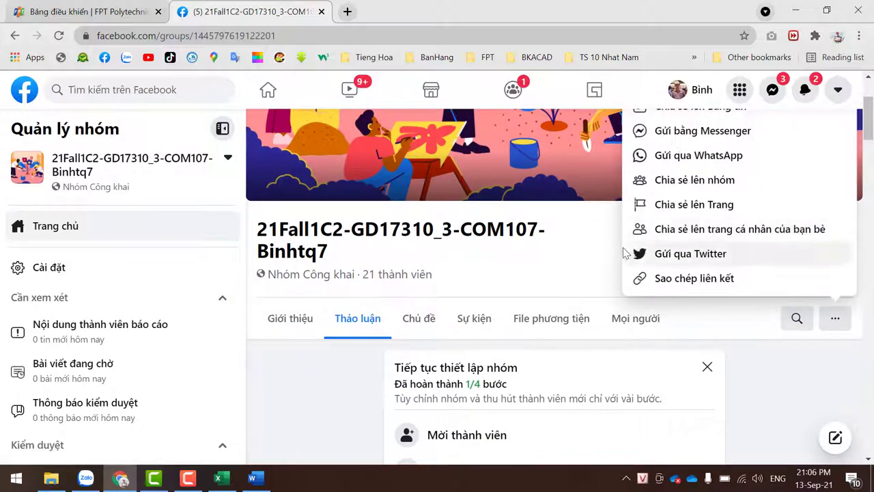
click(653, 281)
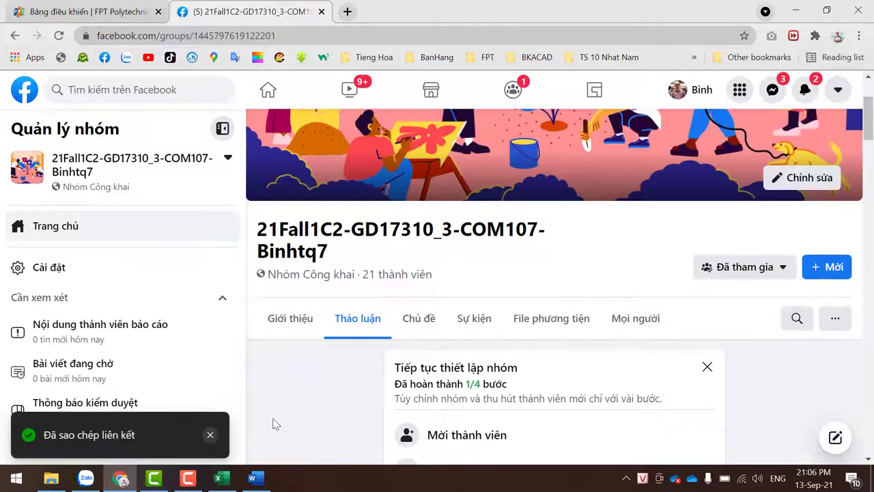
click(219, 478)
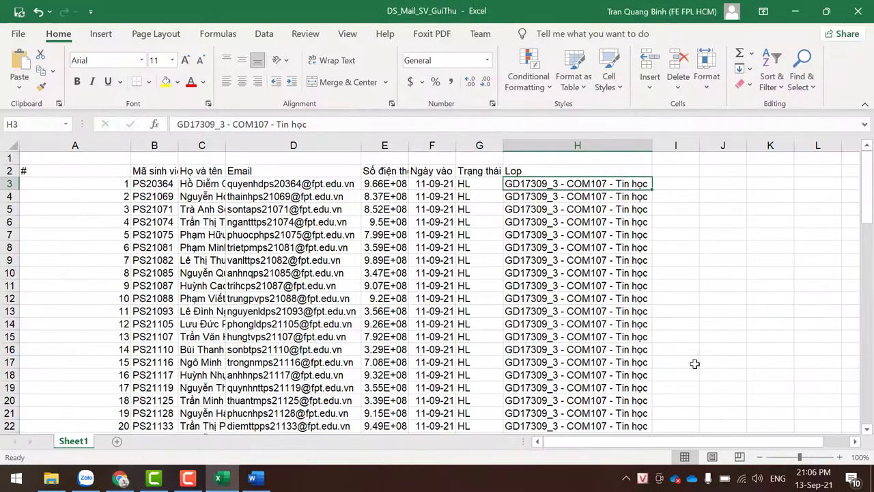
Paste the Facebook group link into I44 and fill it down for the GD17310_3 students
scroll(694, 346, down, 4)
scroll(693, 350, down, 3)
scroll(691, 350, down, 4)
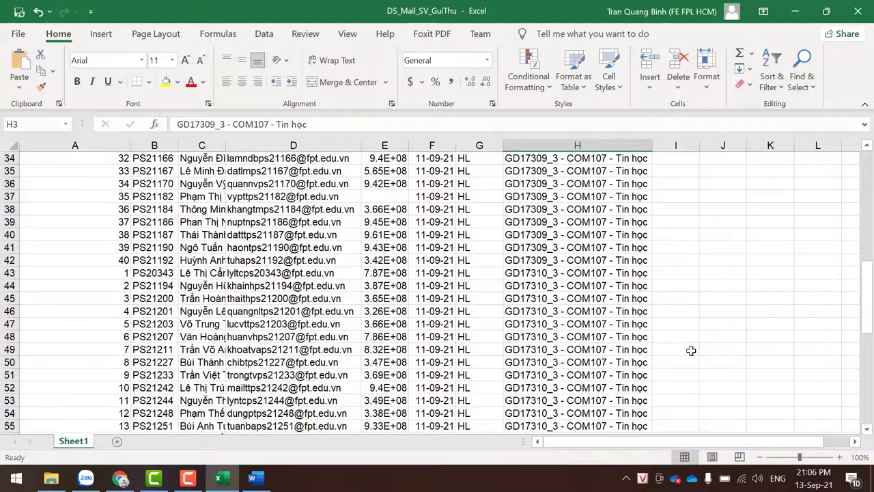
click(689, 287)
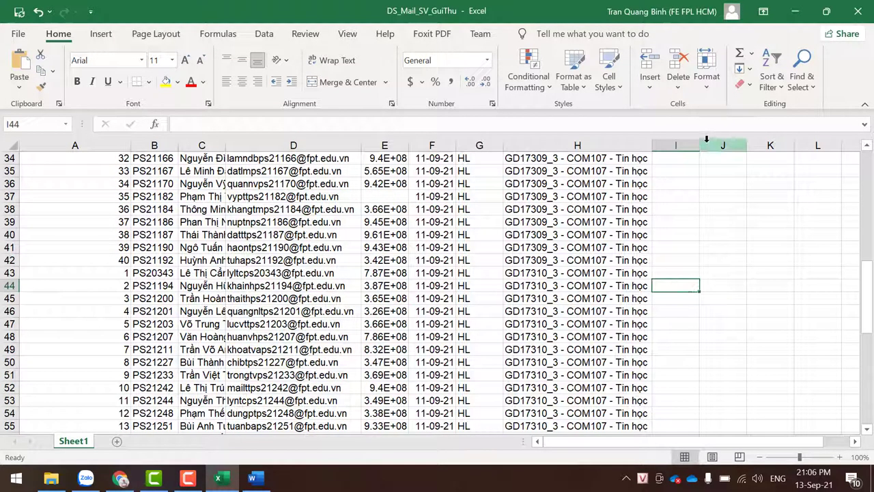
right_click(673, 287)
click(685, 158)
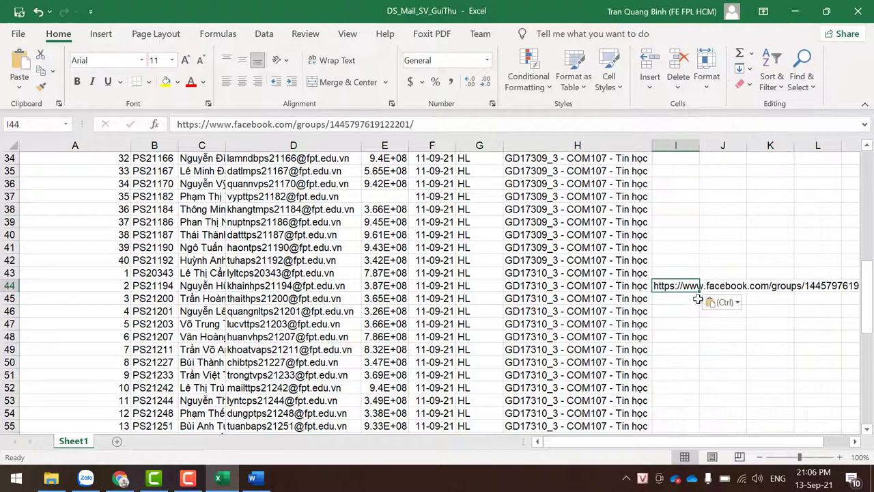
double_click(700, 292)
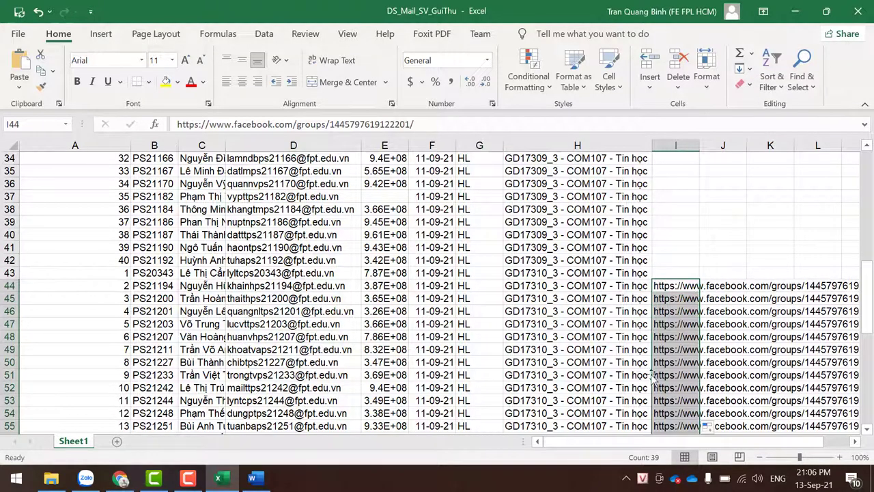
scroll(682, 351, up, 1)
scroll(687, 337, up, 10)
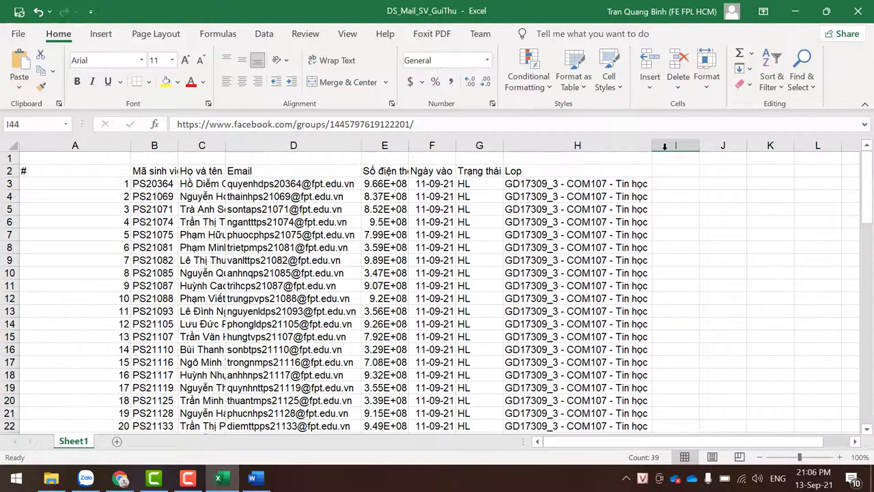
Label header cells I2 'Link FB' and J2 'Link GM'
click(669, 171)
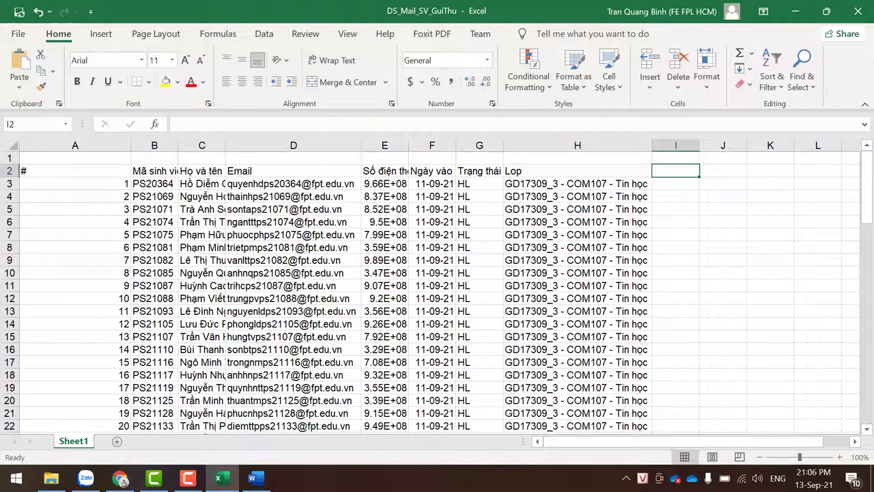
text(Link FB)
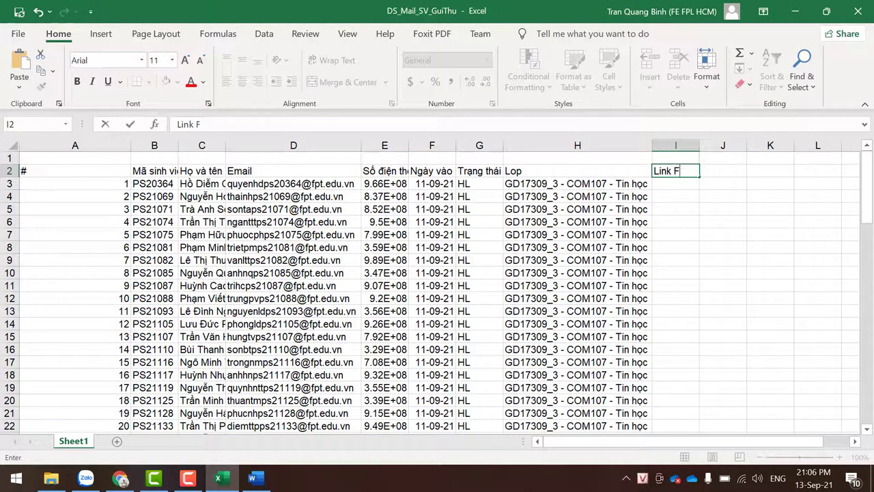
click(710, 165)
text(Link GM)
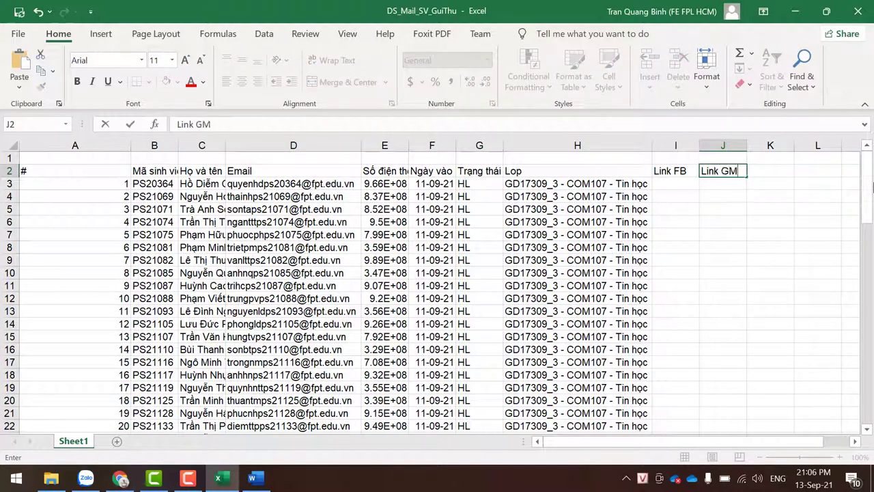
key(Return)
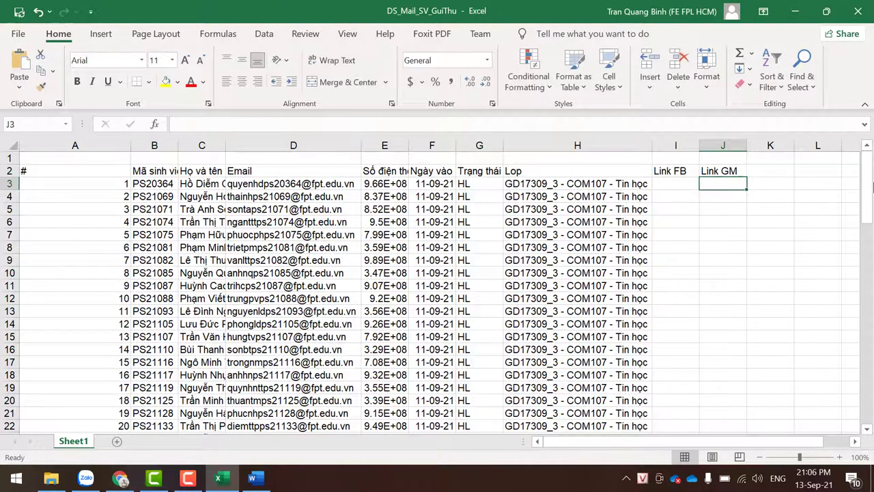
key(alt+Tab)
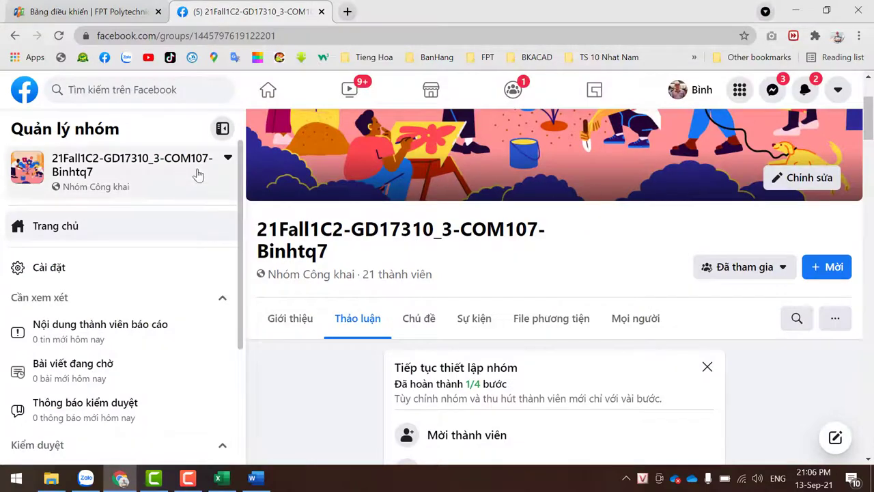
Switch to the 21Fall - COM107 - Binhtq7 Facebook group and copy its share link
click(196, 174)
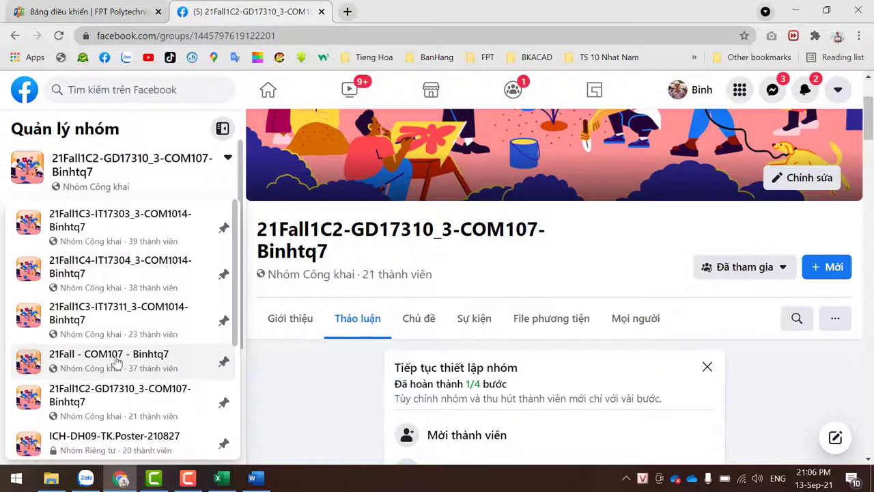
click(117, 362)
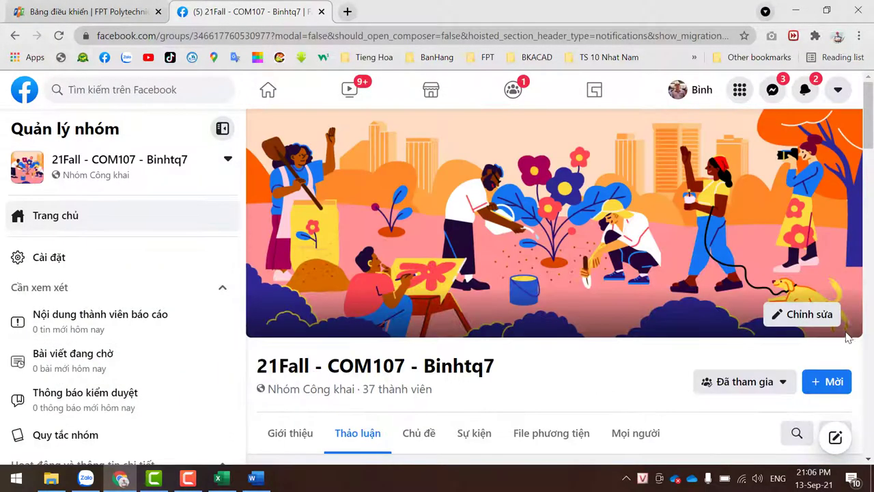
scroll(842, 413, down, 3)
click(836, 228)
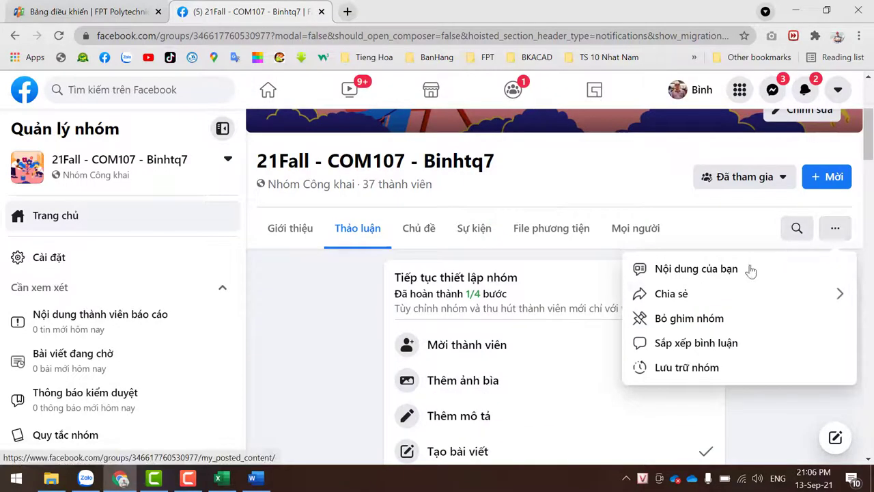
click(680, 294)
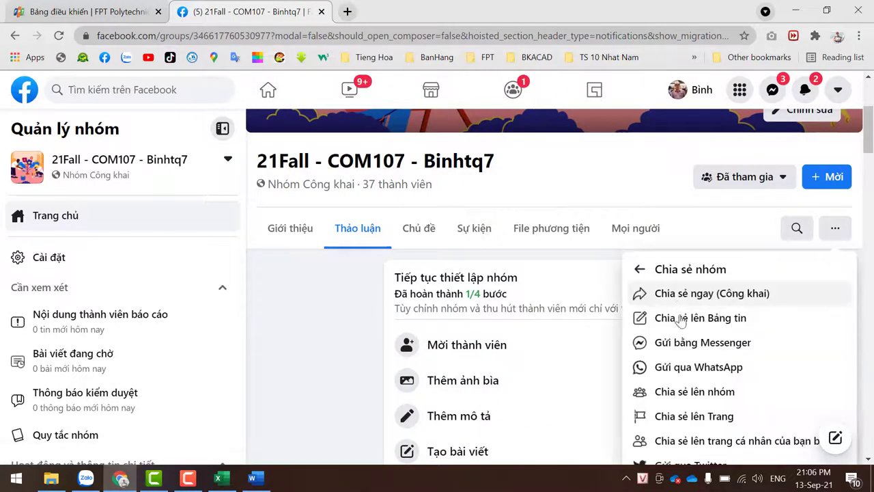
scroll(681, 321, down, 3)
click(662, 390)
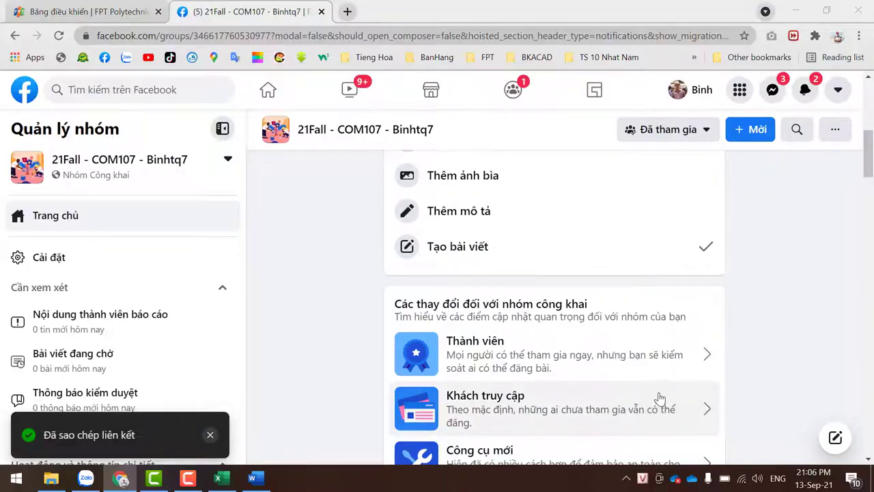
key(alt+Tab)
click(672, 182)
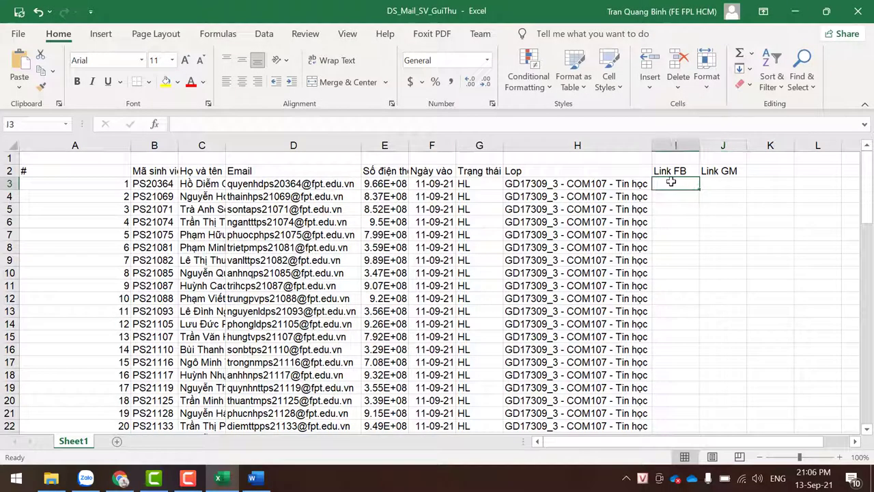
key(ctrl+v)
drag(698, 189, 699, 336)
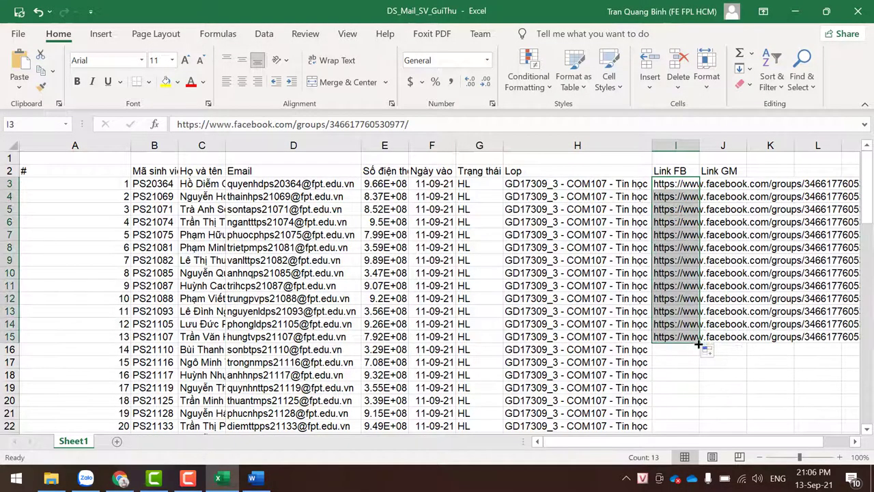
scroll(700, 257, down, 3)
drag(700, 228, 710, 369)
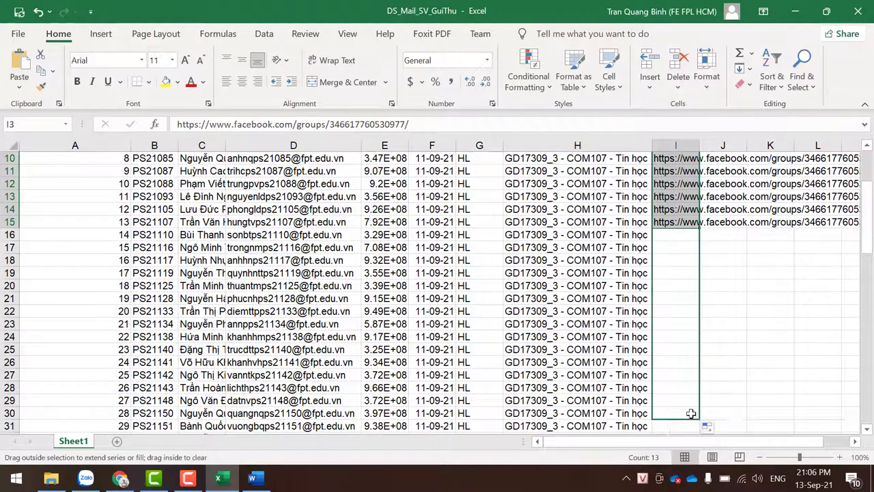
scroll(724, 351, down, 2)
scroll(710, 273, down, 3)
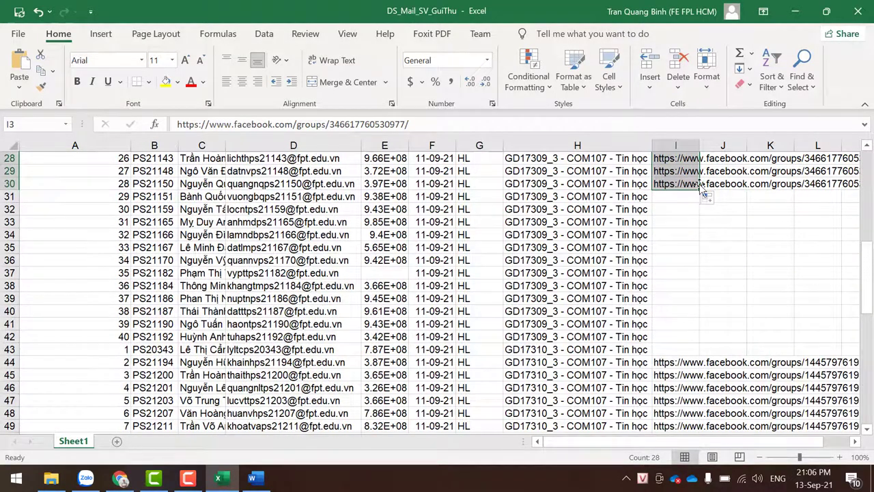
drag(699, 196, 687, 350)
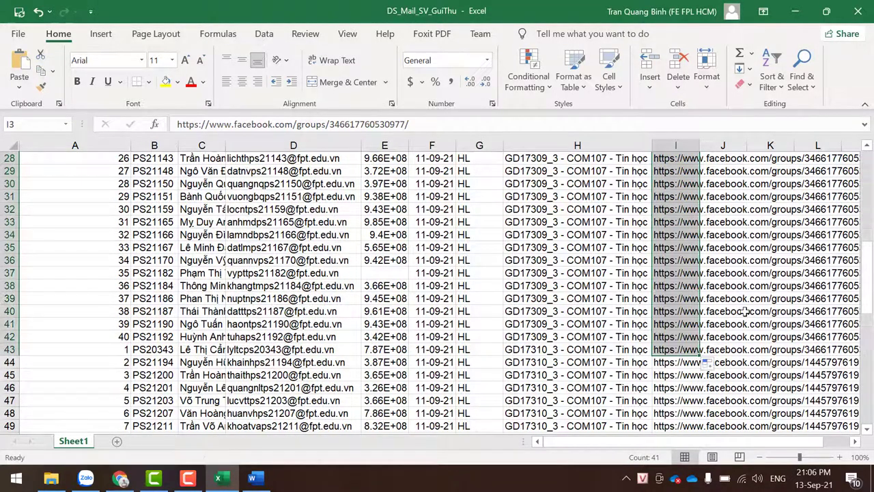
click(747, 312)
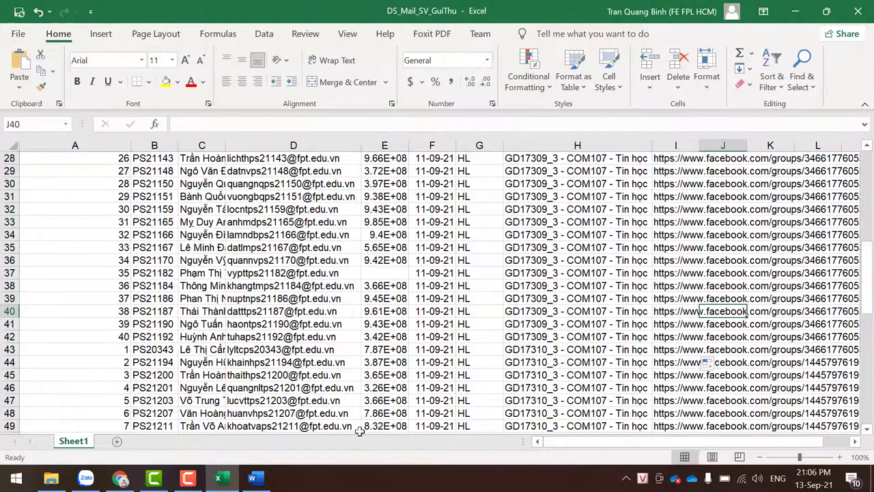
click(119, 478)
click(348, 12)
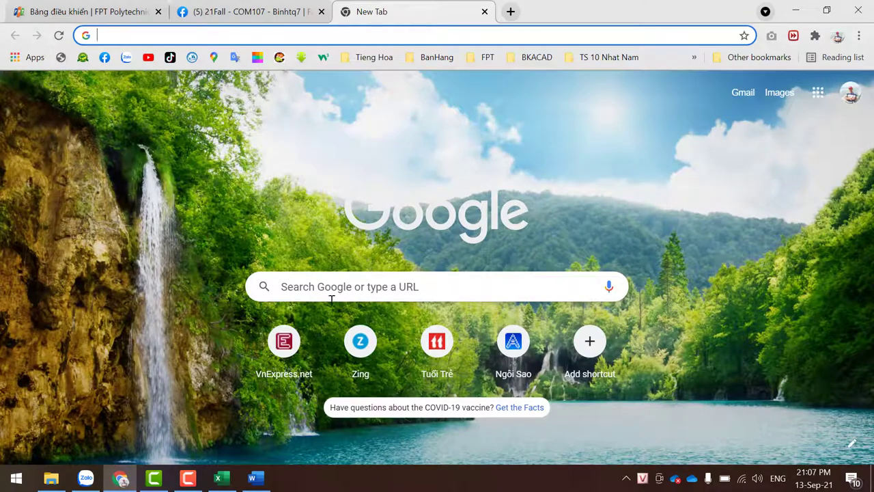
click(486, 59)
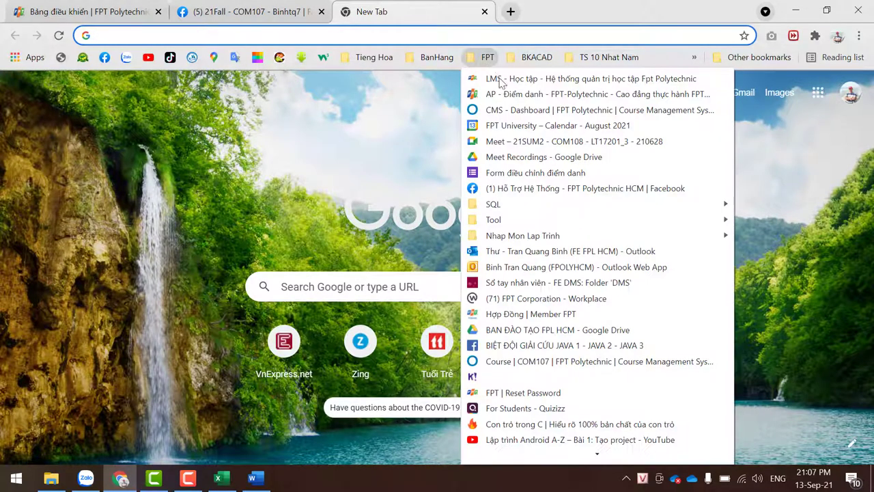
key(Escape)
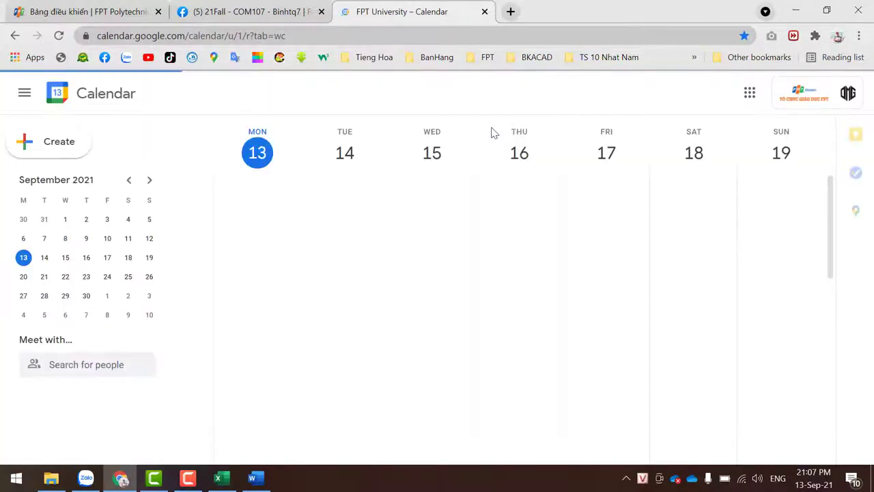
scroll(499, 217, up, 2)
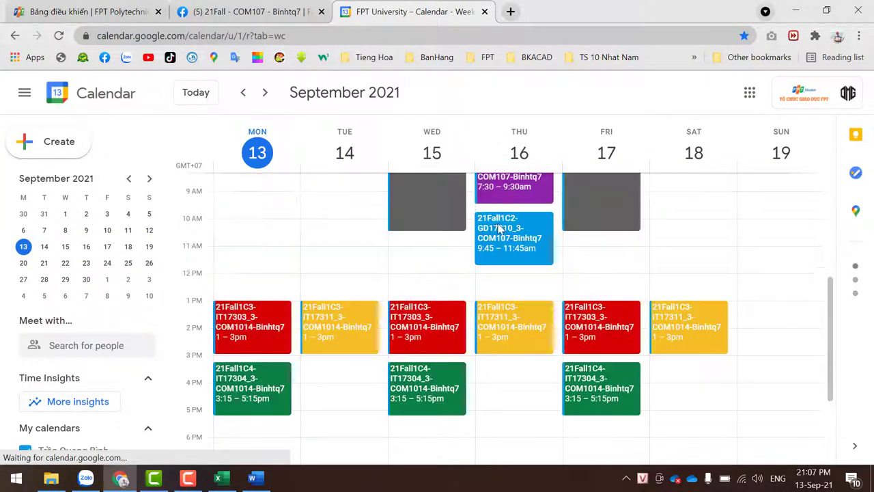
scroll(501, 220, up, 2)
click(513, 294)
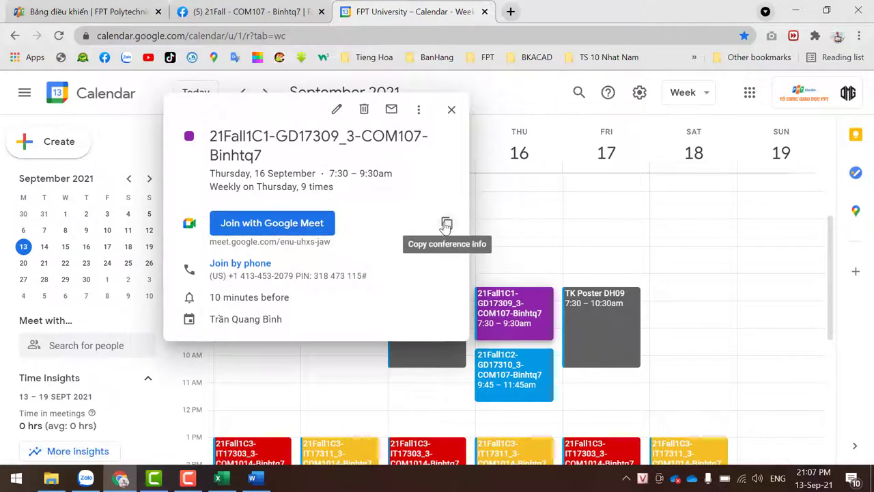
drag(334, 244, 212, 241)
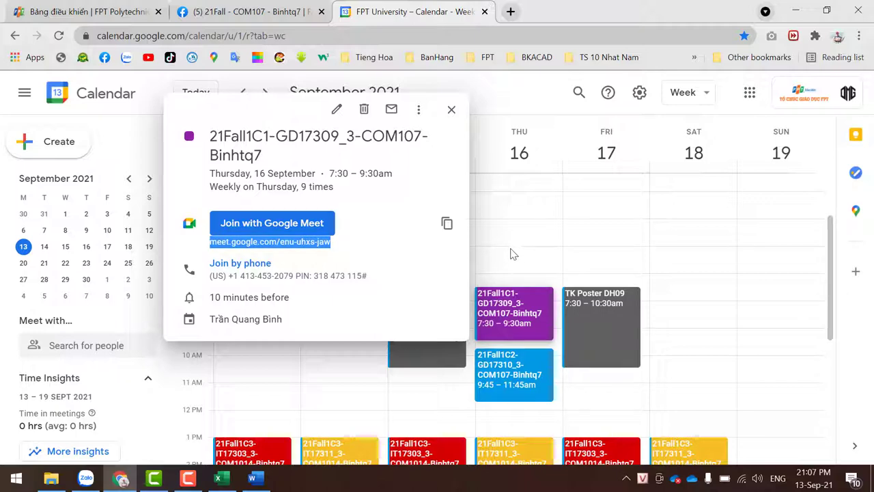
click(280, 12)
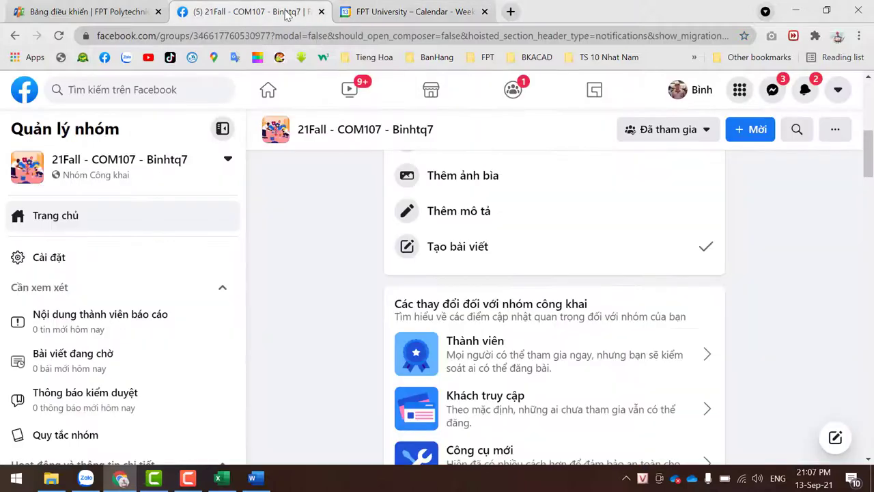
click(219, 478)
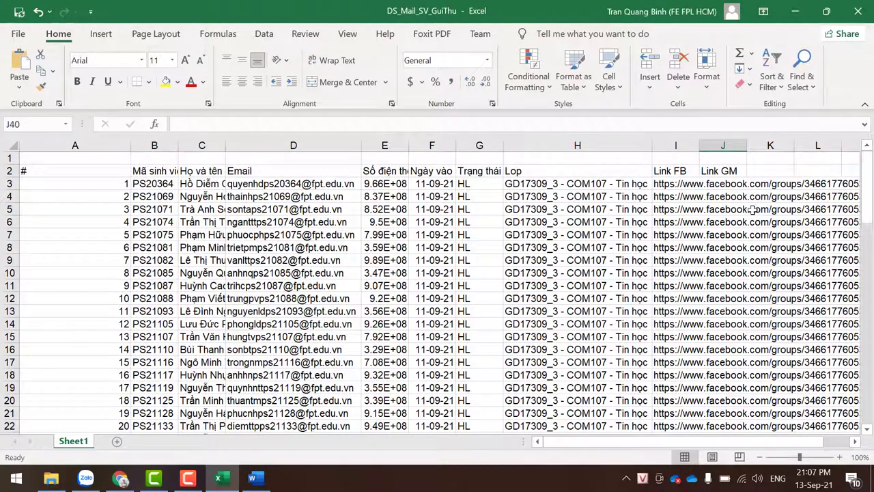
Paste the enu-uhxs-jaw Meet link into J3 and fill it down to row 42
click(724, 184)
key(ctrl+v)
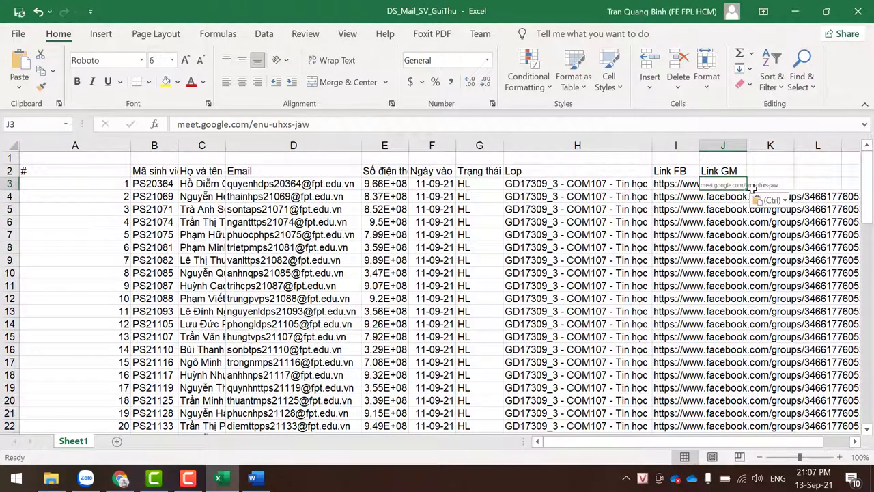
drag(748, 189, 749, 428)
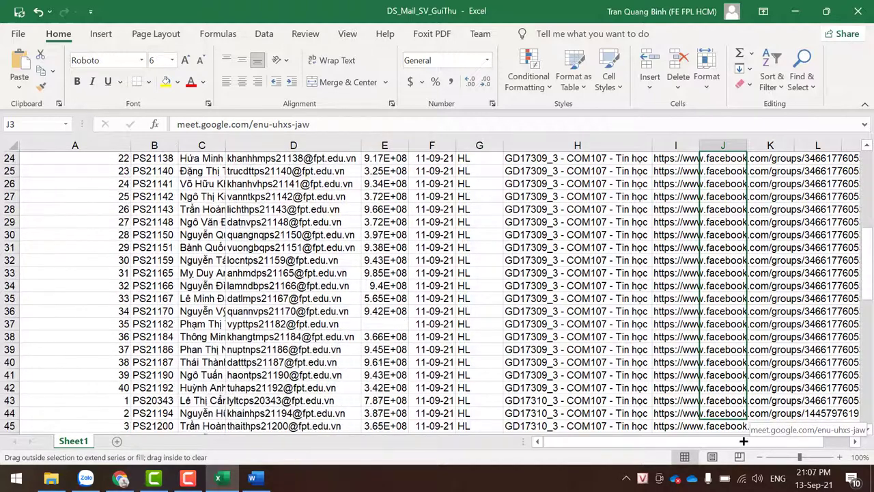
mouse_move(748, 427)
mouse_down()
mouse_move(739, 350)
mouse_move(738, 369)
mouse_up()
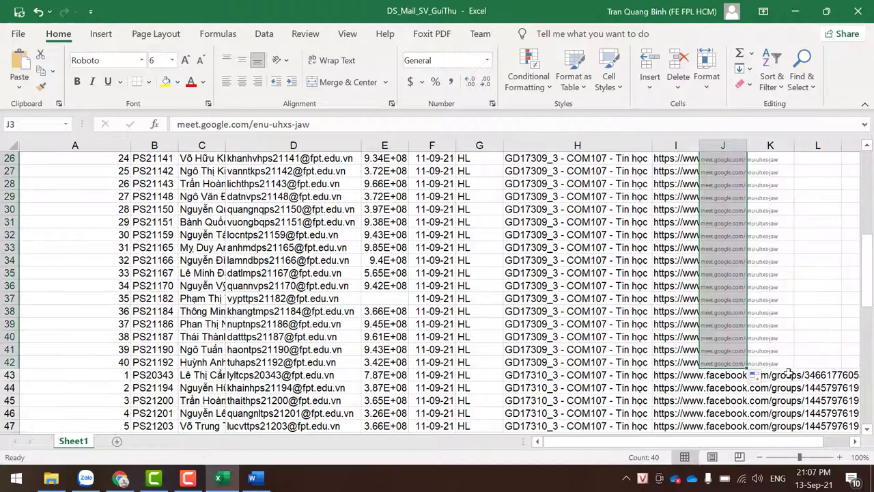
Copy the 21Fall1C2-GD17310 class's Meet link from Google Calendar
key(alt+Tab)
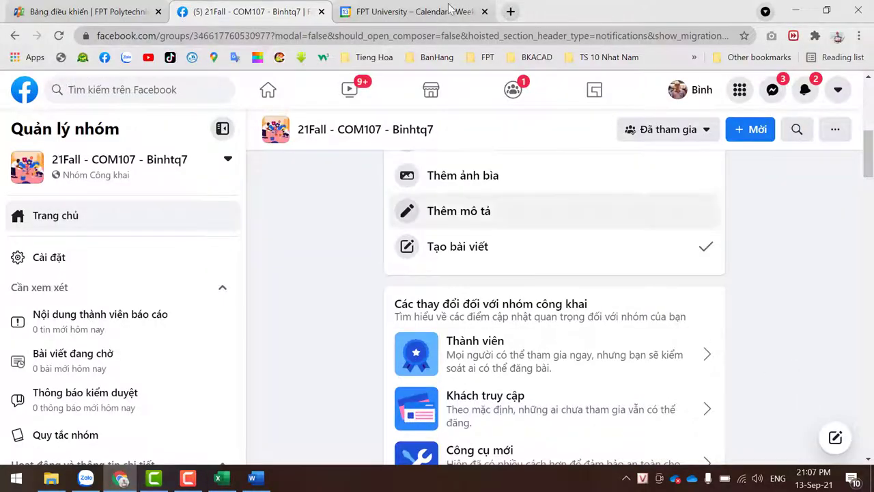
click(432, 7)
click(452, 109)
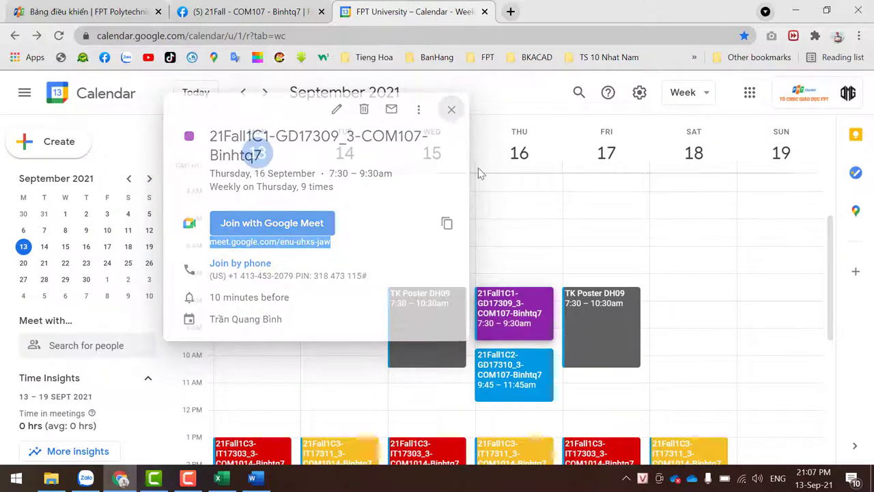
click(511, 393)
drag(339, 242, 213, 242)
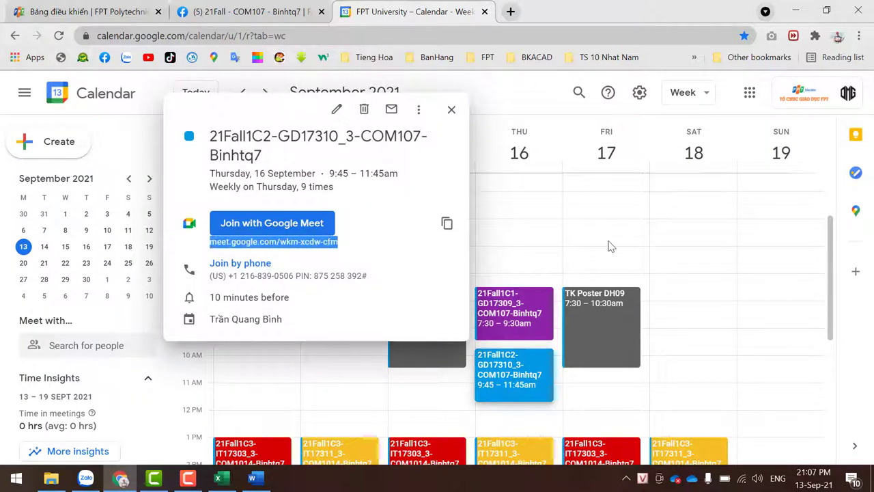
key(alt+Tab)
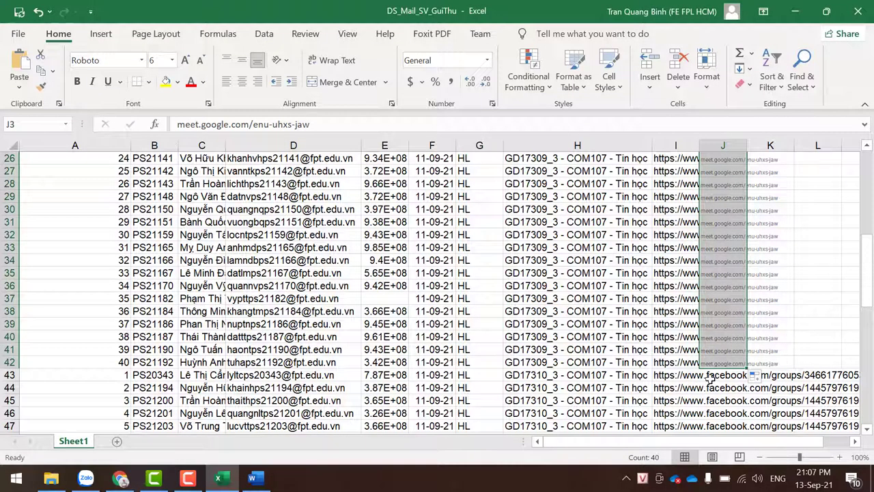
click(714, 377)
key(ctrl+v)
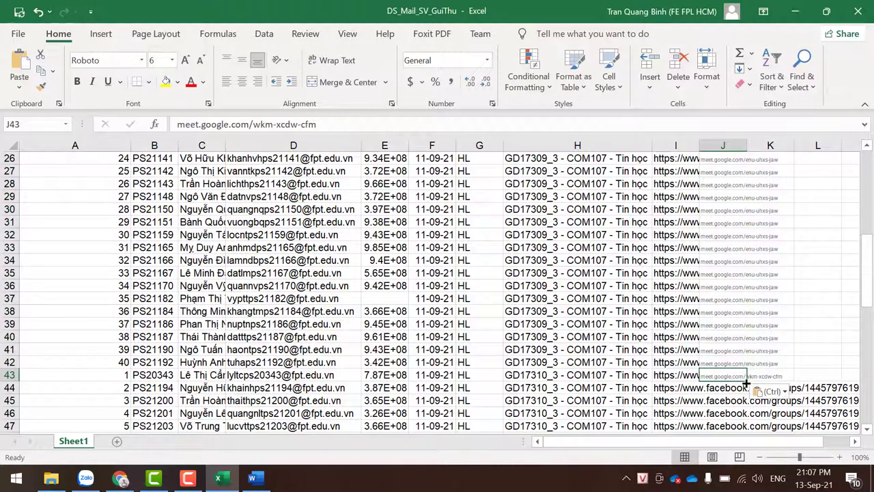
drag(749, 381, 749, 410)
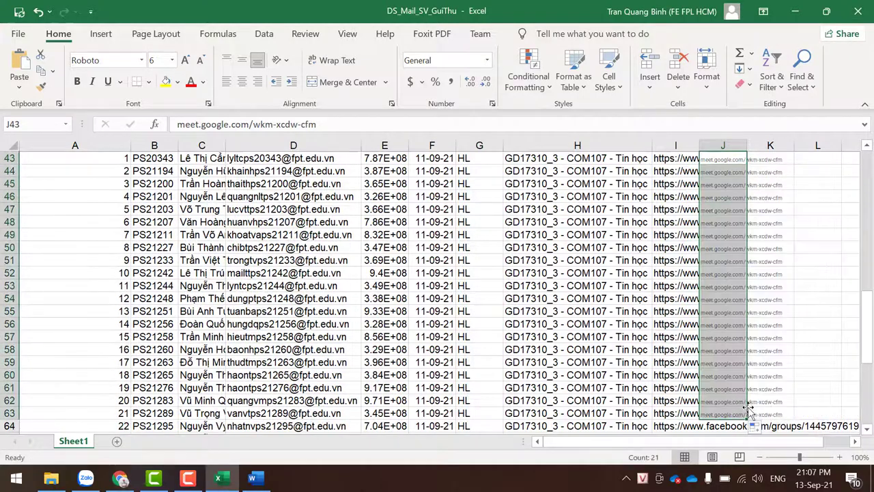
scroll(749, 415, down, 3)
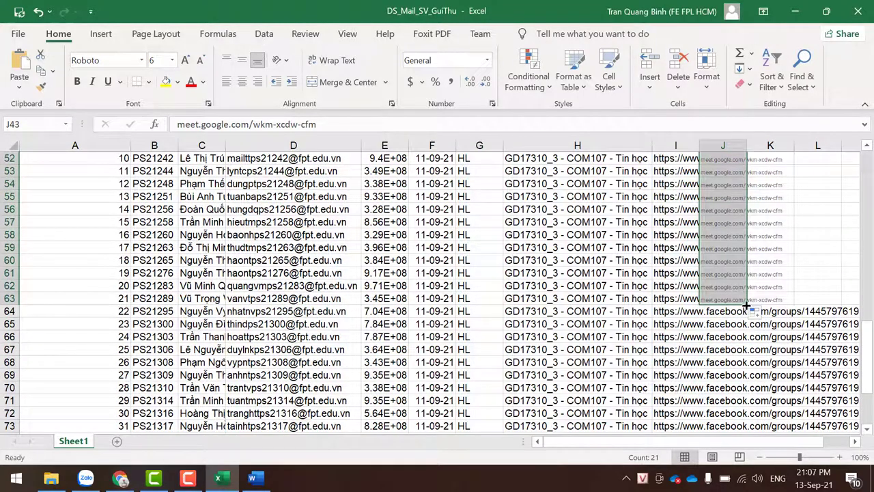
double_click(747, 305)
scroll(758, 354, down, 4)
click(691, 383)
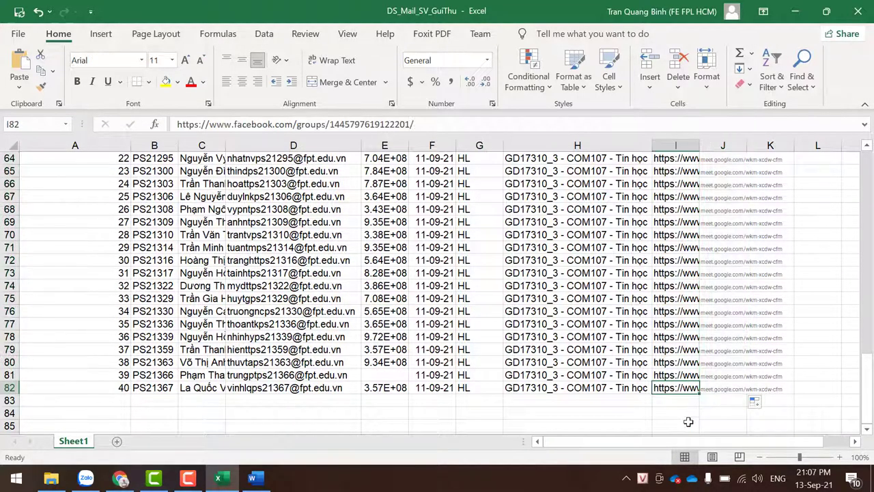
click(705, 411)
scroll(705, 410, up, 12)
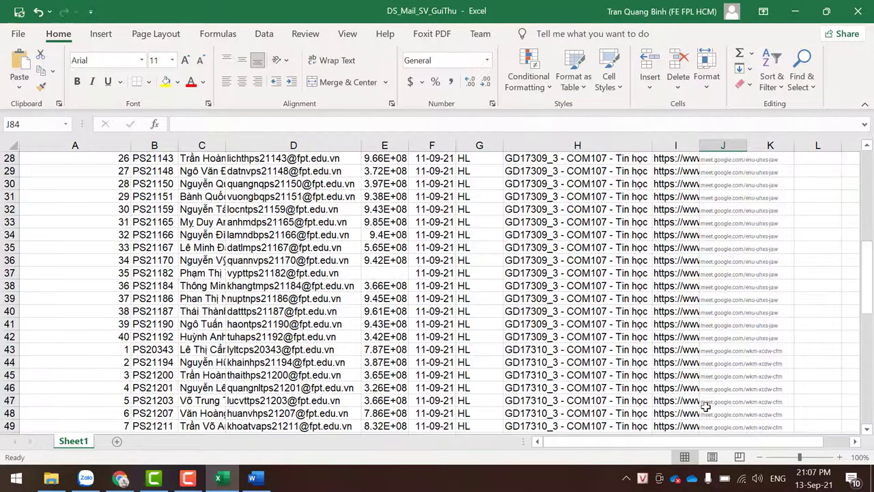
scroll(705, 409, up, 9)
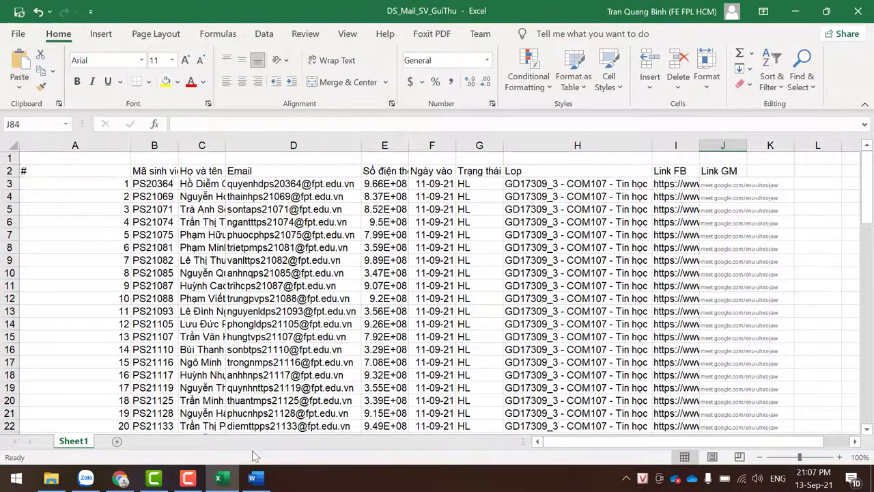
Open Thu Gui Sinh Vien from OneDrive - FPT EDUCATION > _FPT, accepting the SQL data prompt
click(252, 479)
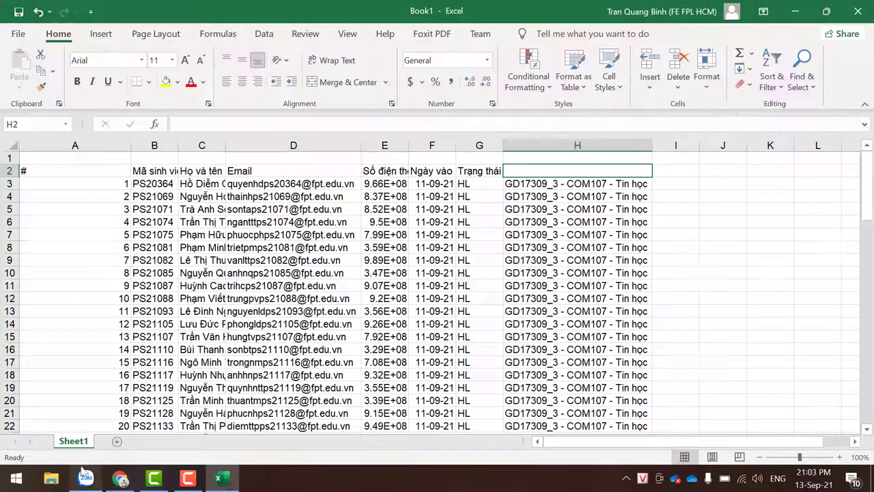
click(112, 482)
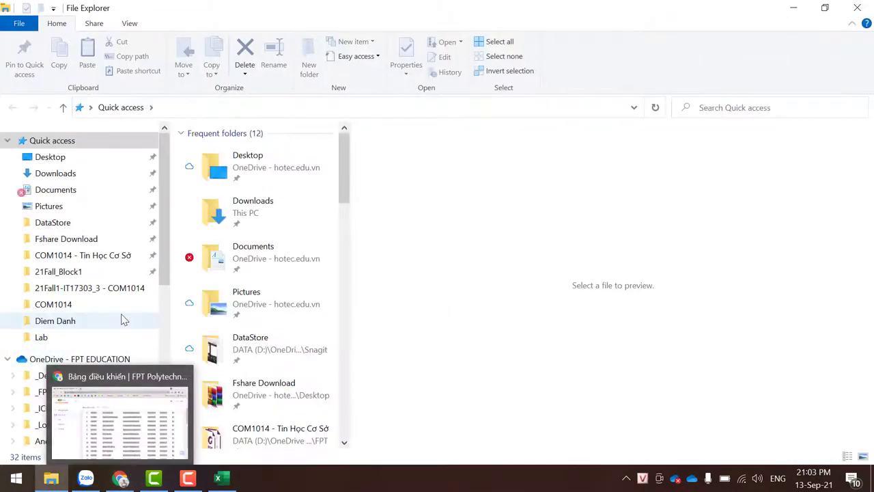
click(98, 362)
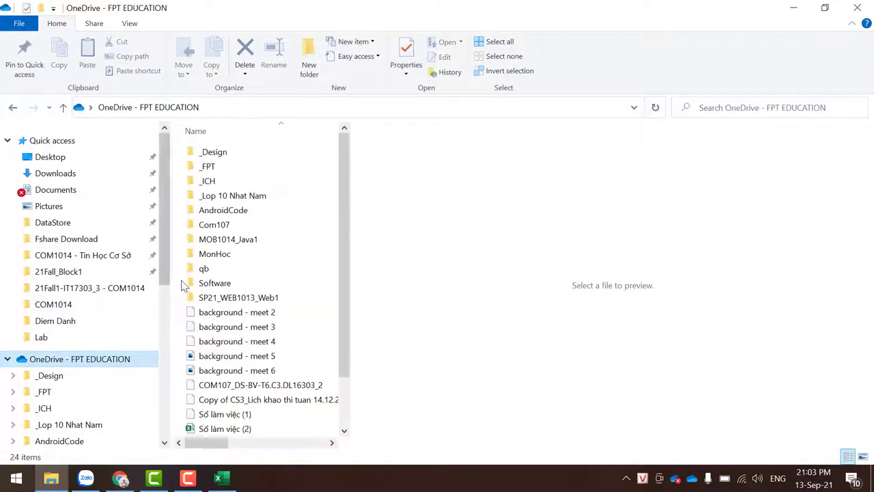
click(208, 171)
double_click(209, 170)
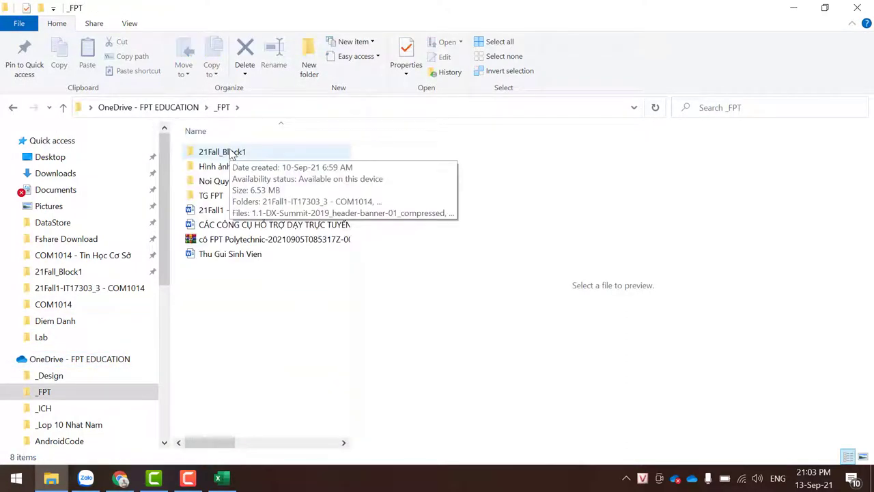
click(207, 258)
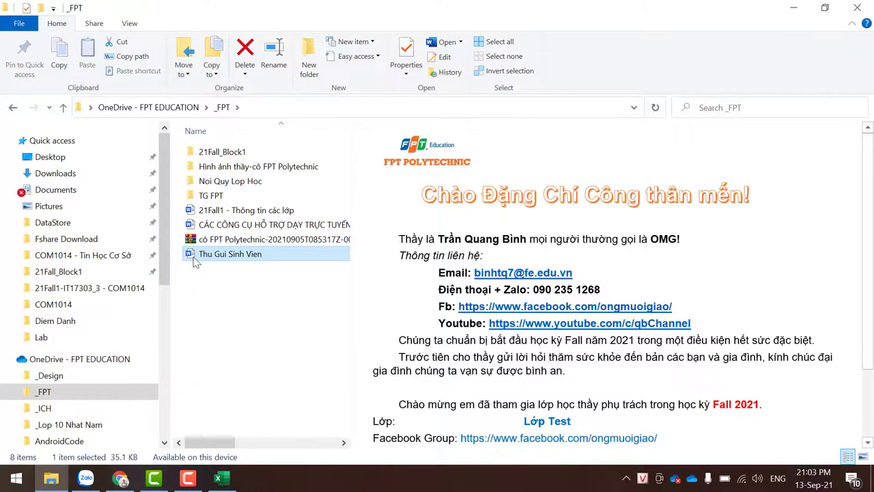
double_click(195, 257)
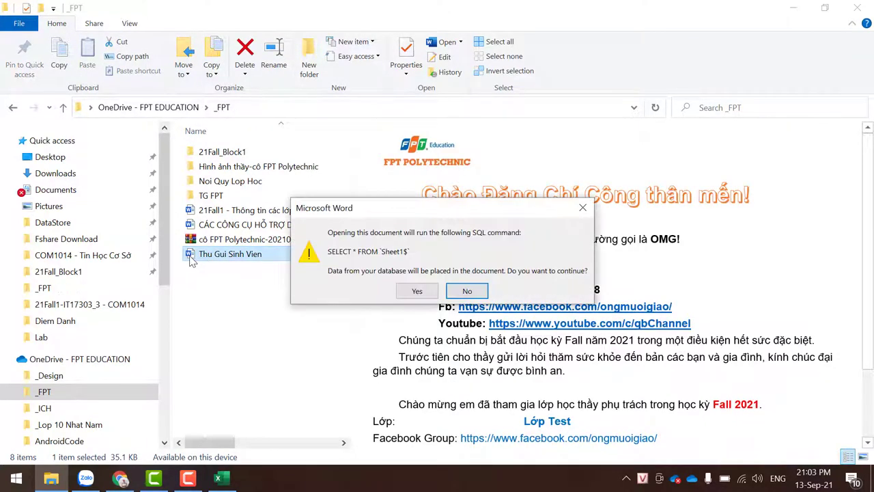
click(415, 292)
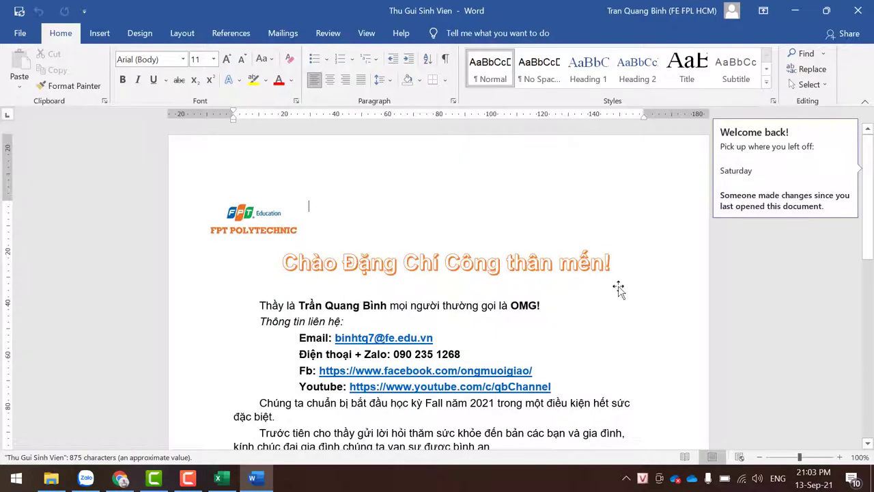
Launch the Step-by-Step Mail Merge Wizard from the Mailings ribbon
click(286, 34)
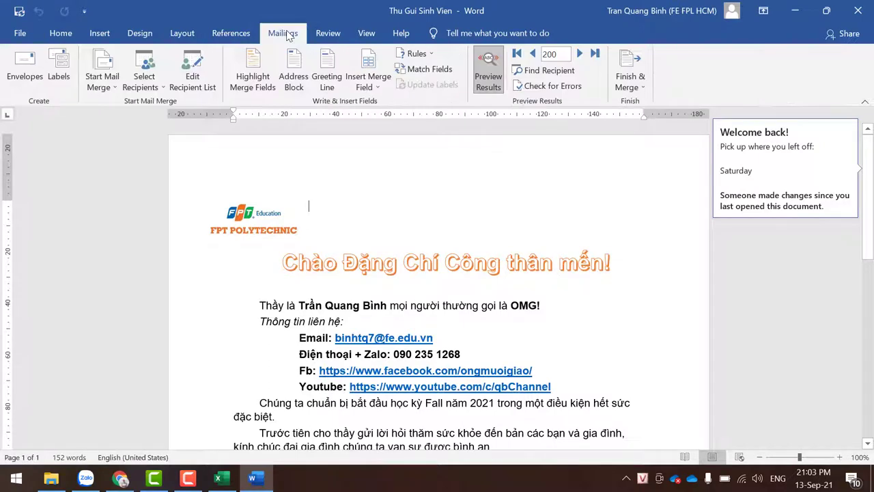
click(102, 81)
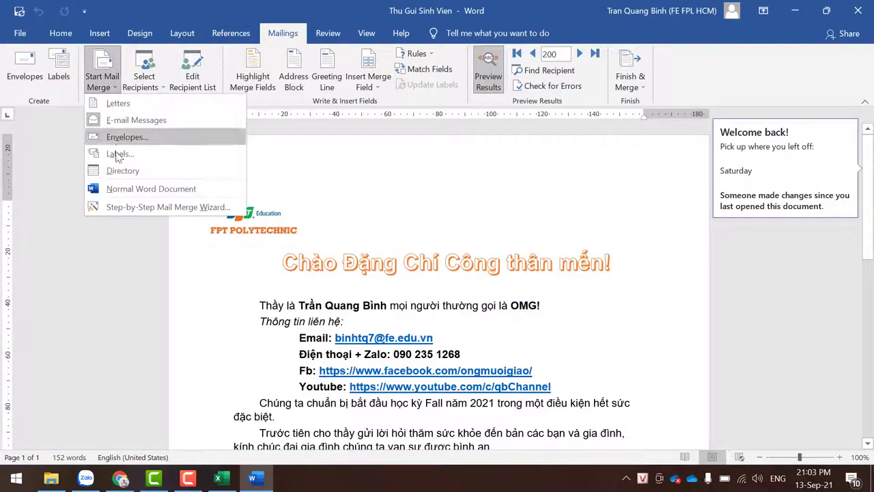
click(120, 205)
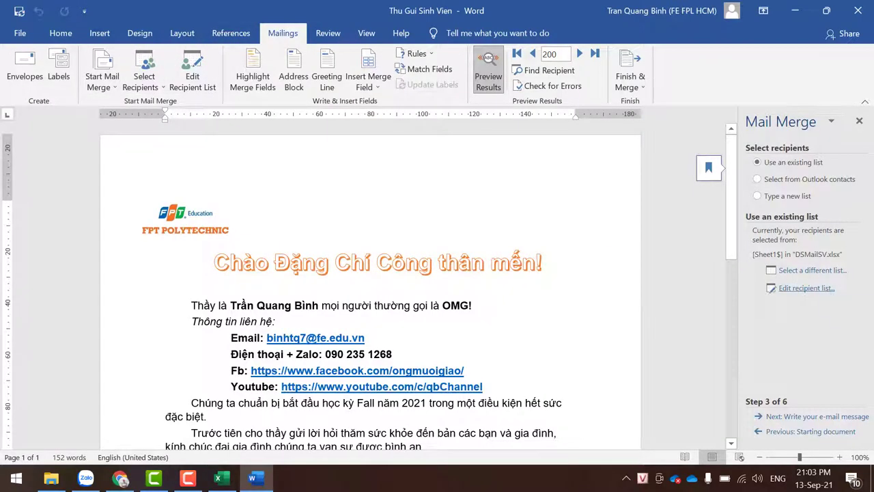
click(772, 432)
click(772, 431)
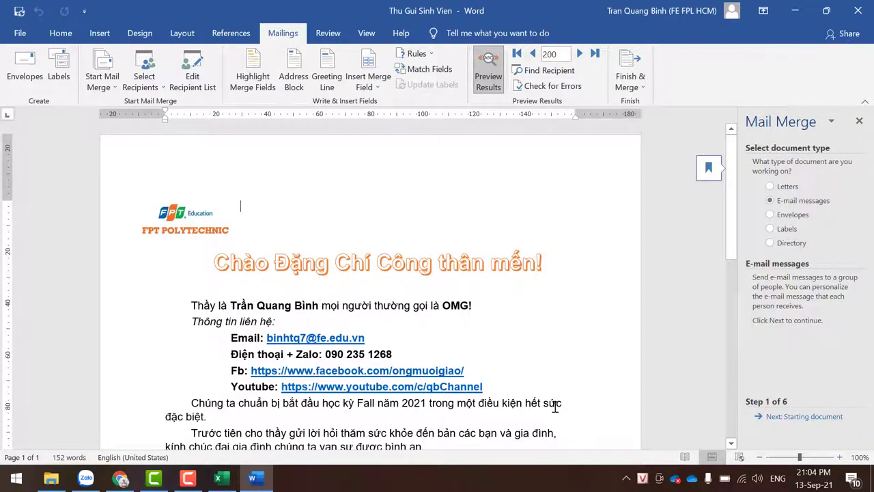
Choose E-mail messages, keep the current letter, and pick a different recipient list
drag(291, 270, 445, 277)
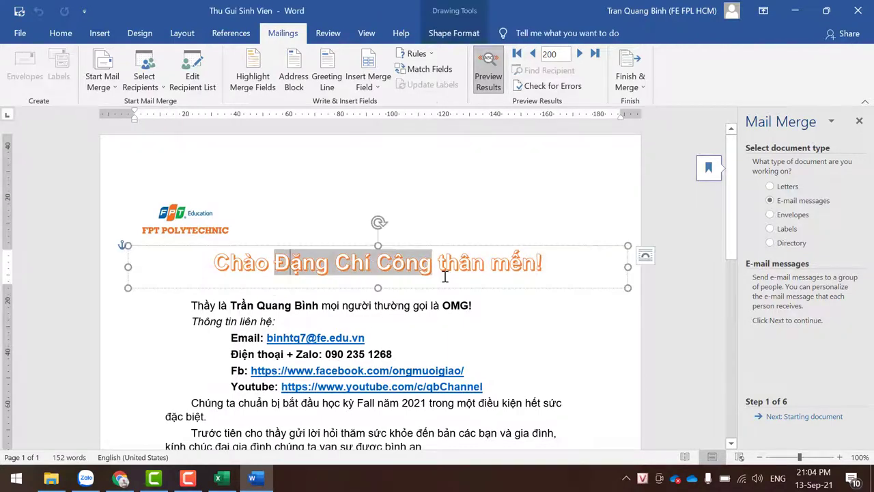
click(554, 263)
scroll(559, 308, down, 3)
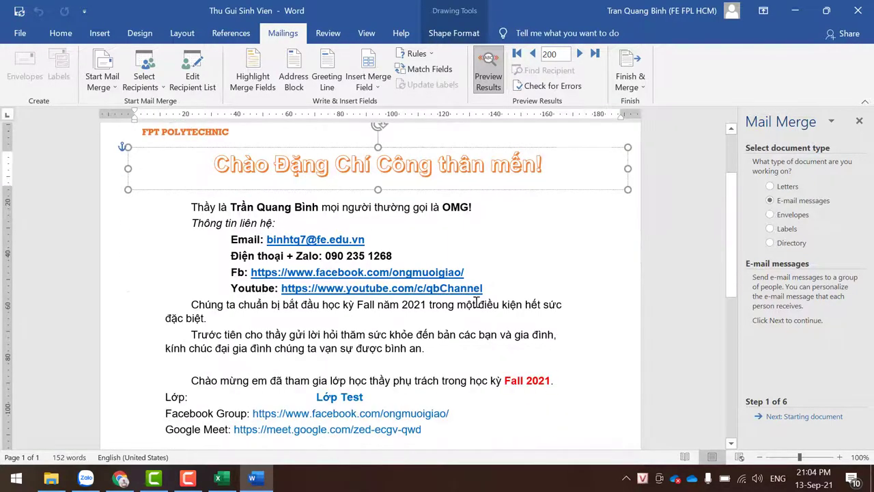
click(266, 207)
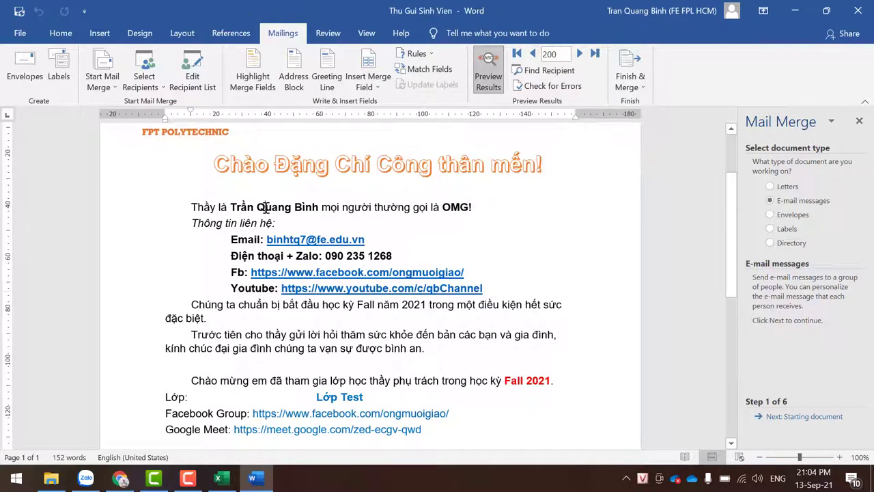
click(789, 418)
click(791, 418)
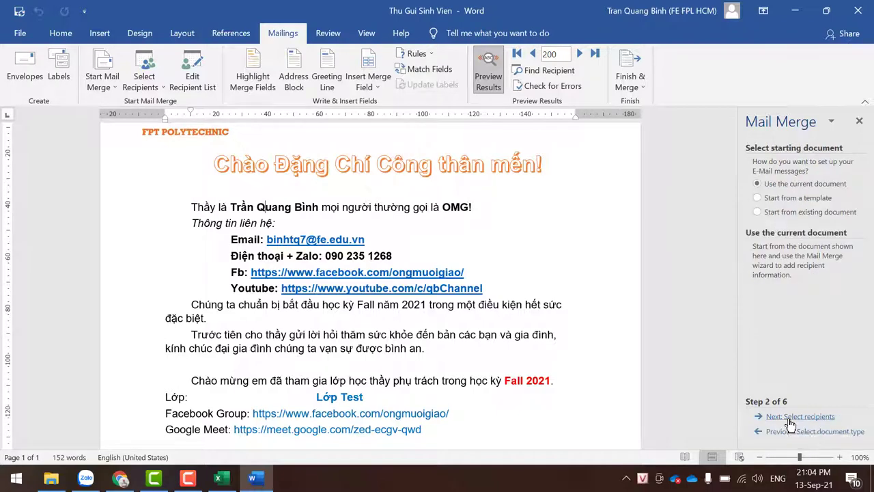
click(798, 270)
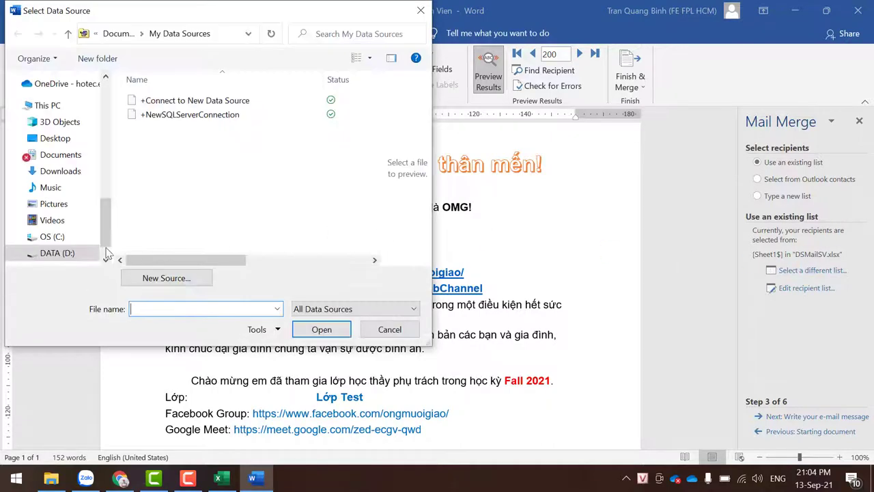
Use DS_Mail_SV_GuiThu.xlsx (Sheet1$) from D: > OneDrive - FPT EDUCATION > _FPT > 21Fall_Block1 as recipients
click(67, 255)
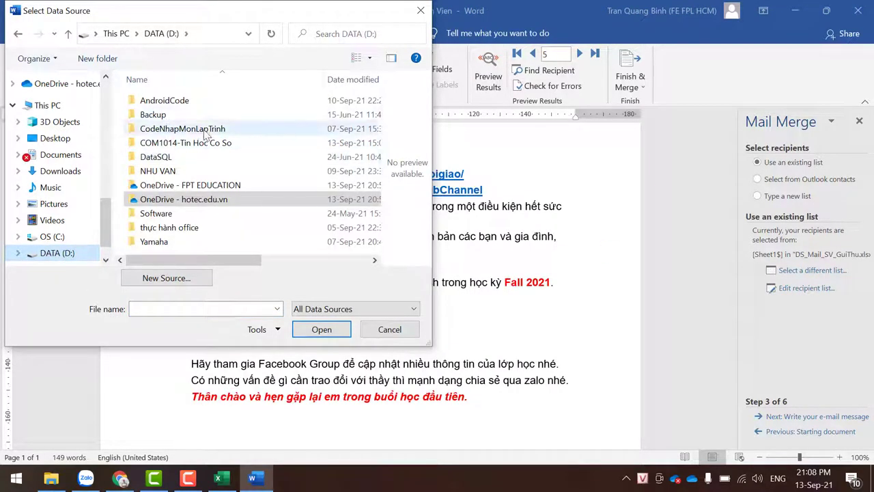
click(194, 190)
double_click(207, 188)
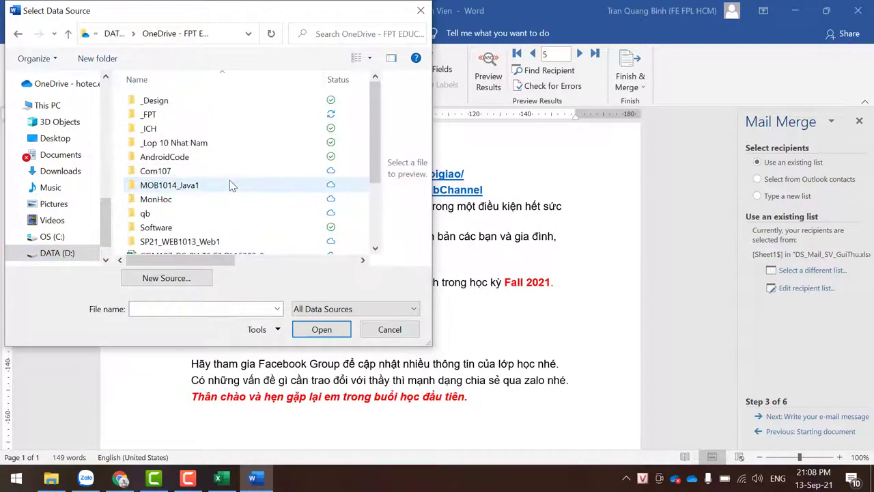
click(154, 101)
double_click(149, 115)
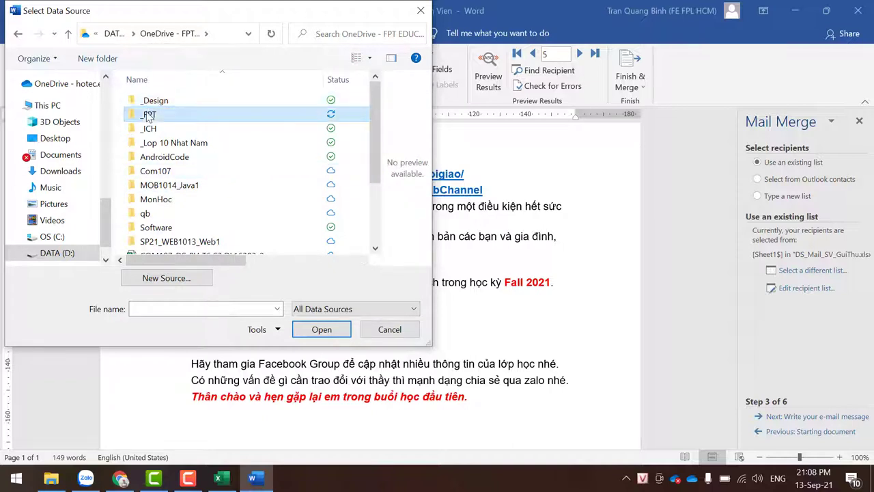
double_click(162, 100)
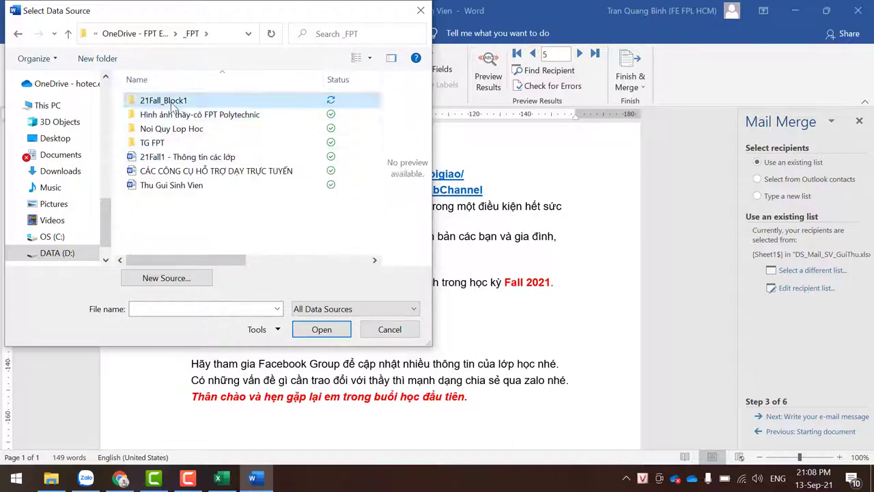
double_click(193, 157)
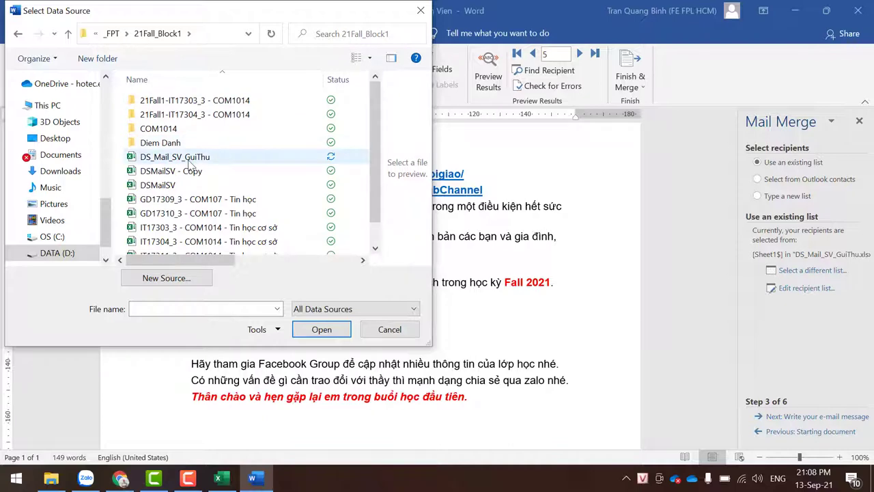
click(523, 291)
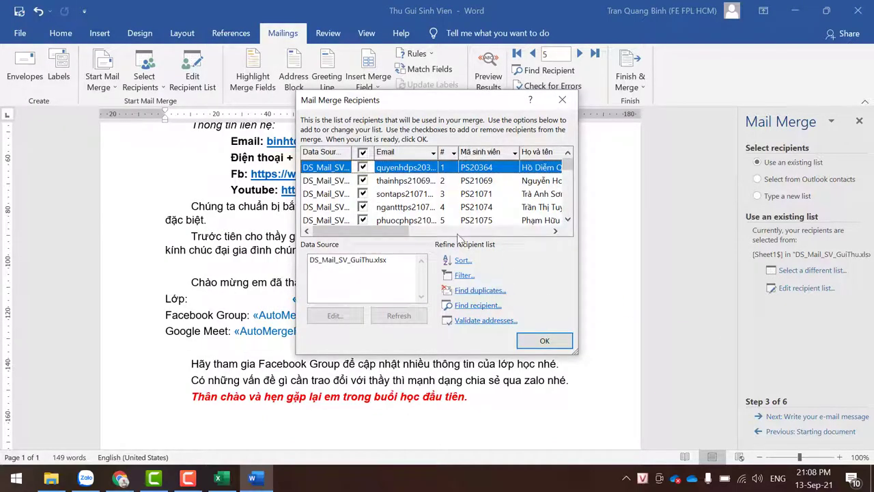
drag(348, 231, 504, 231)
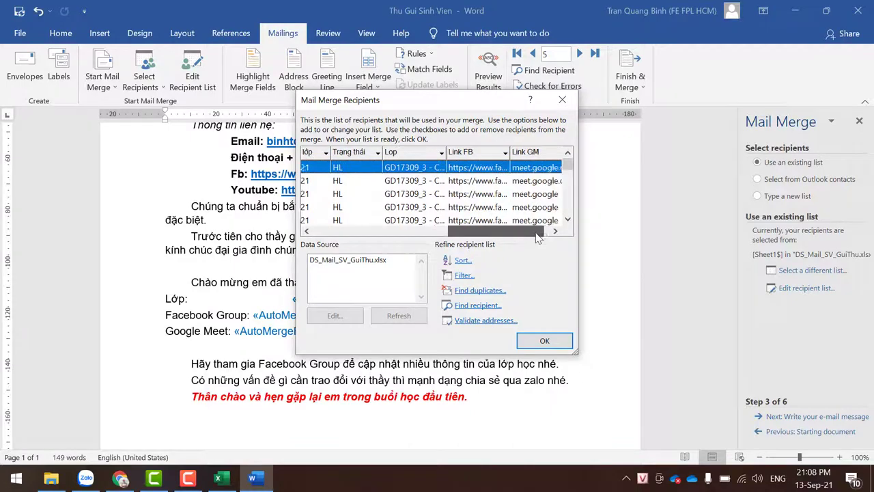
Insert the «Lop» field on the Lớp: line and delete the old AutoMergeField placeholder
click(553, 336)
click(800, 417)
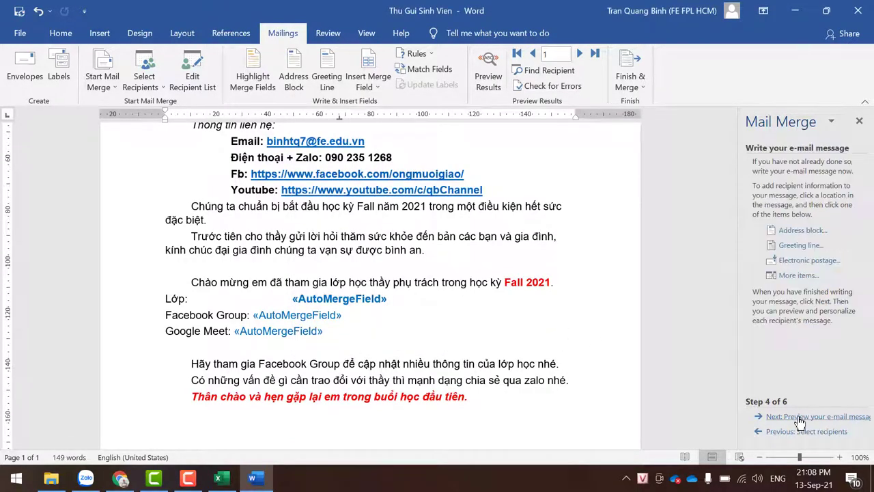
click(798, 275)
click(355, 244)
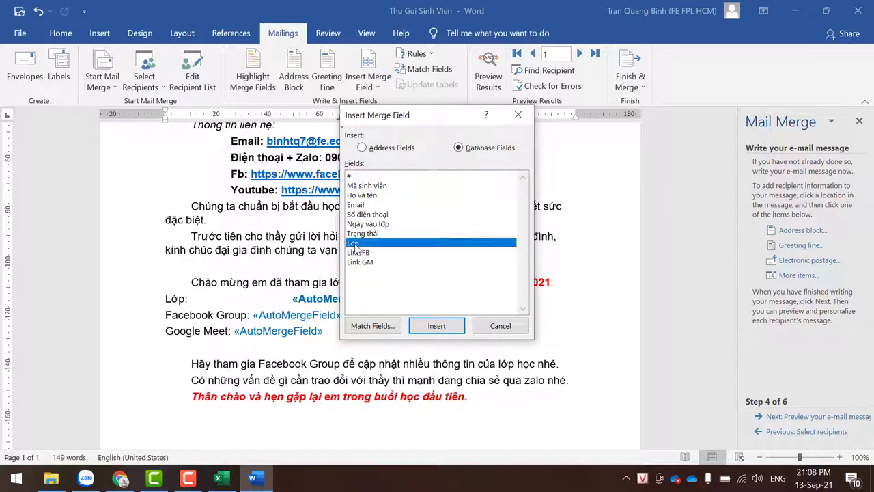
click(427, 329)
click(501, 326)
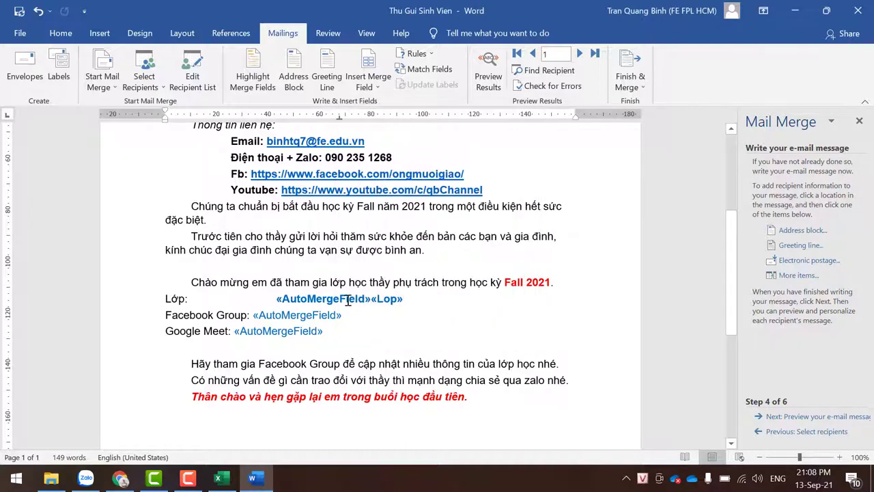
drag(373, 300, 437, 300)
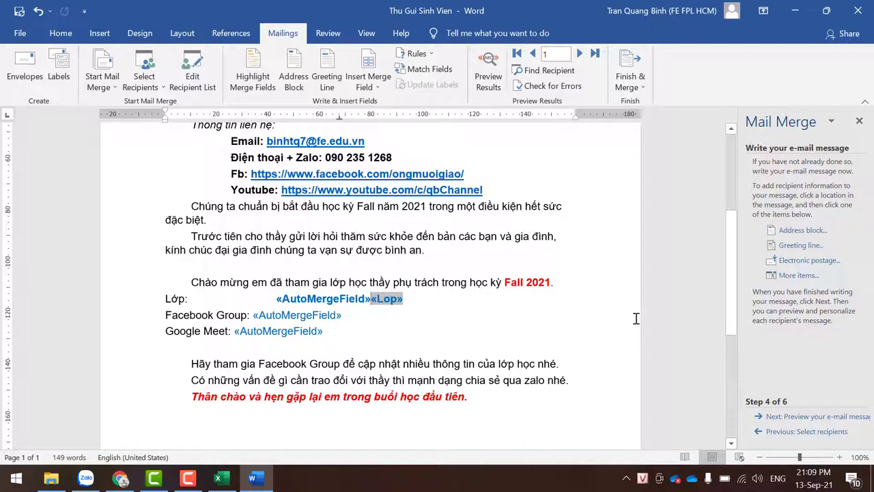
key(BackSpace)
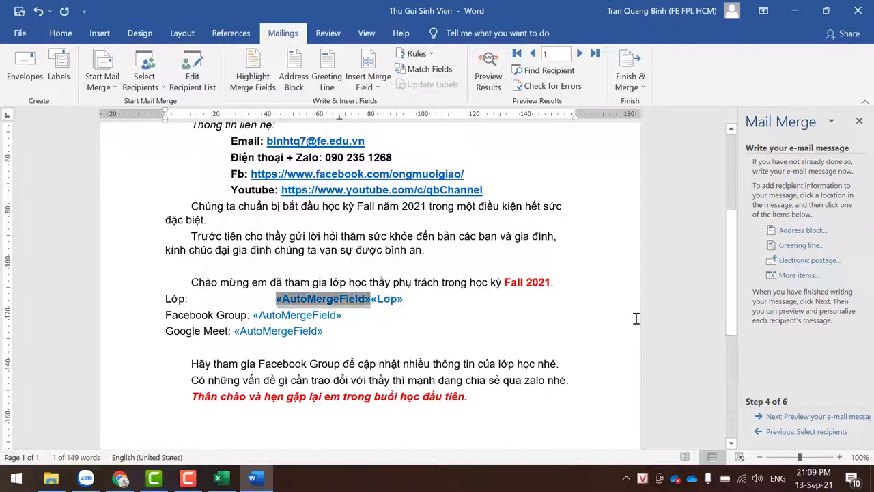
key(BackSpace)
Insert «Link_FB» on the Facebook Group line, replacing its AutoMergeField placeholder
click(374, 310)
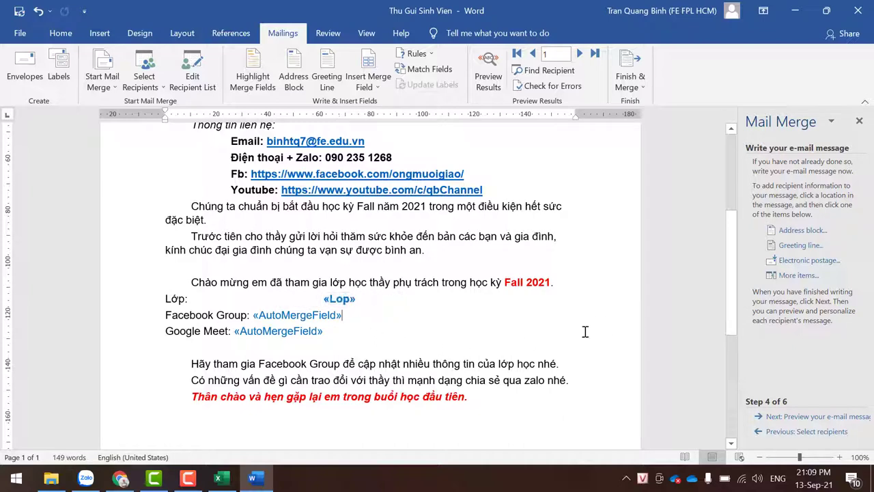
click(793, 277)
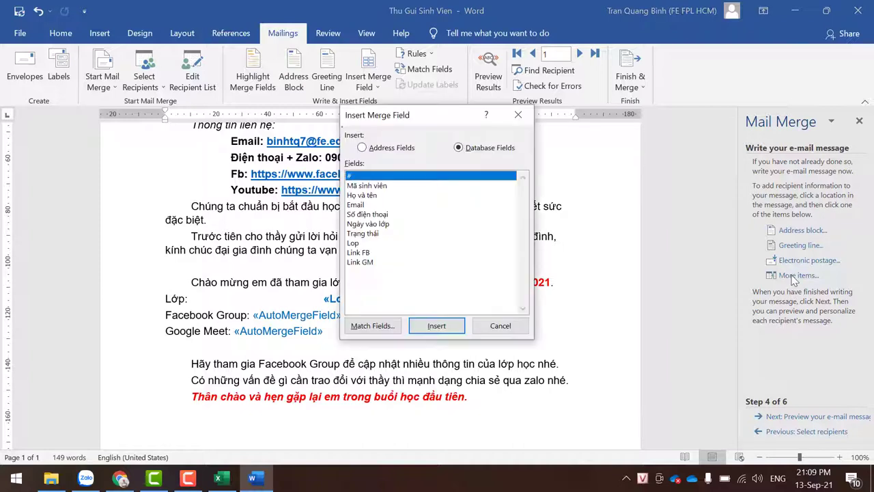
double_click(361, 253)
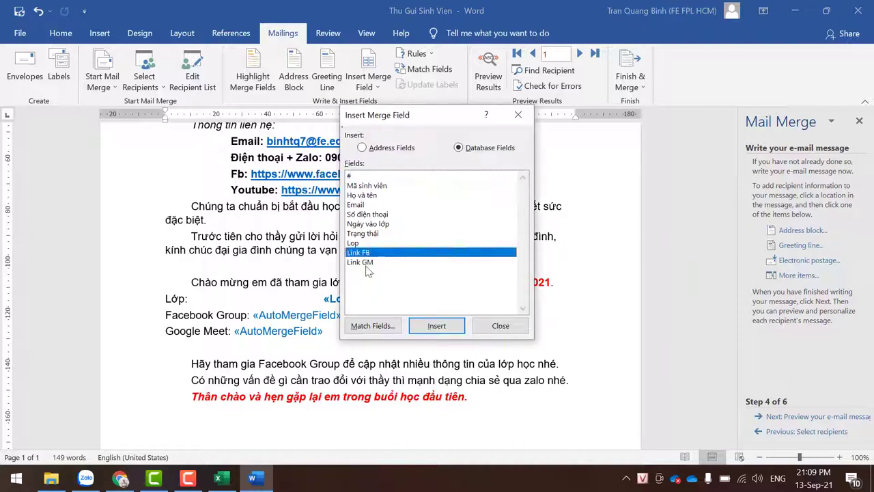
click(498, 326)
click(363, 317)
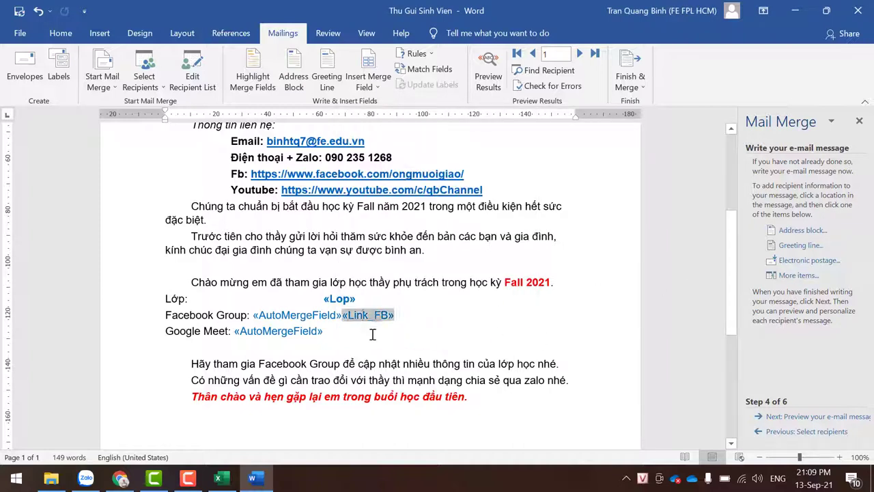
double_click(342, 316)
key(BackSpace)
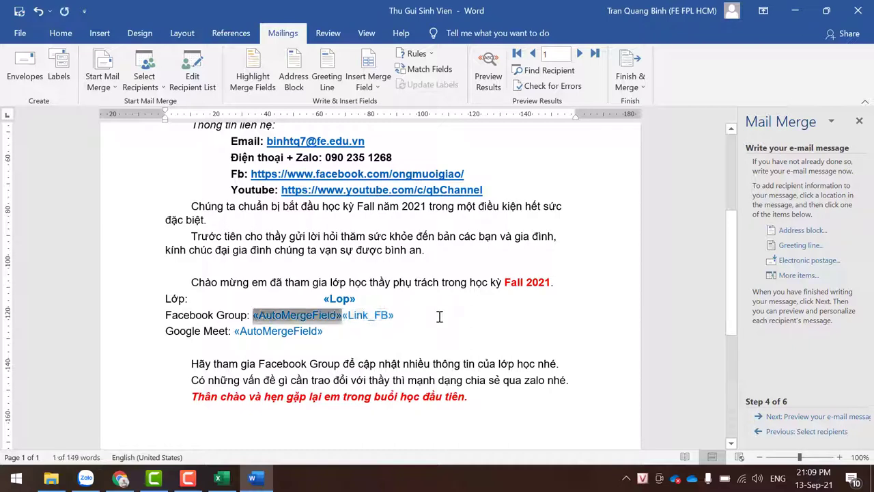
key(BackSpace)
Insert «Link_GM» on the Google Meet line, replacing its AutoMergeField placeholder
click(350, 344)
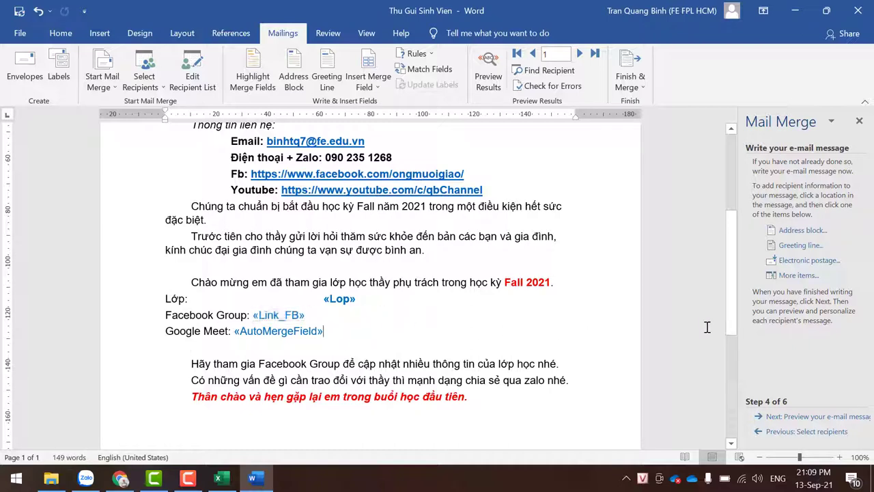
click(789, 275)
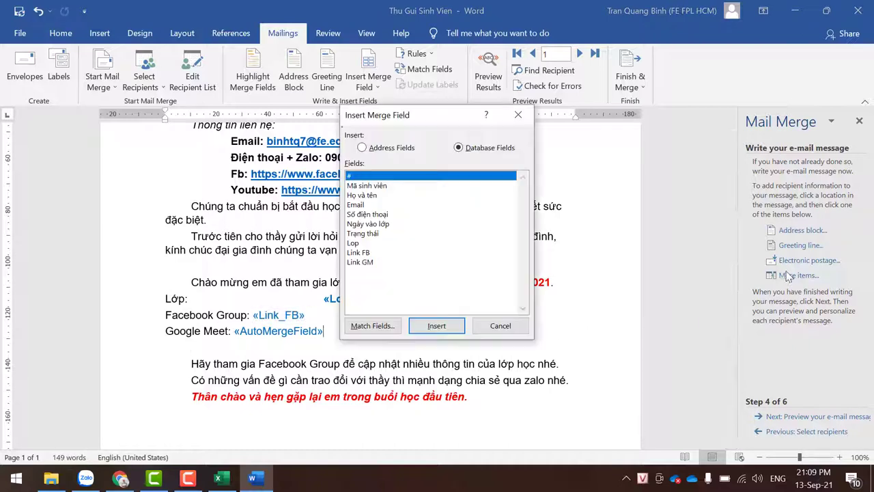
double_click(368, 265)
click(476, 327)
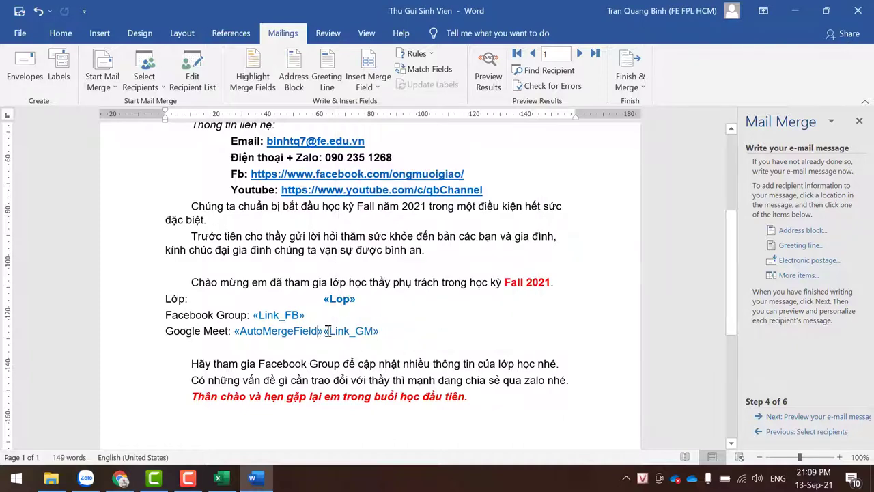
key(shift+Left)
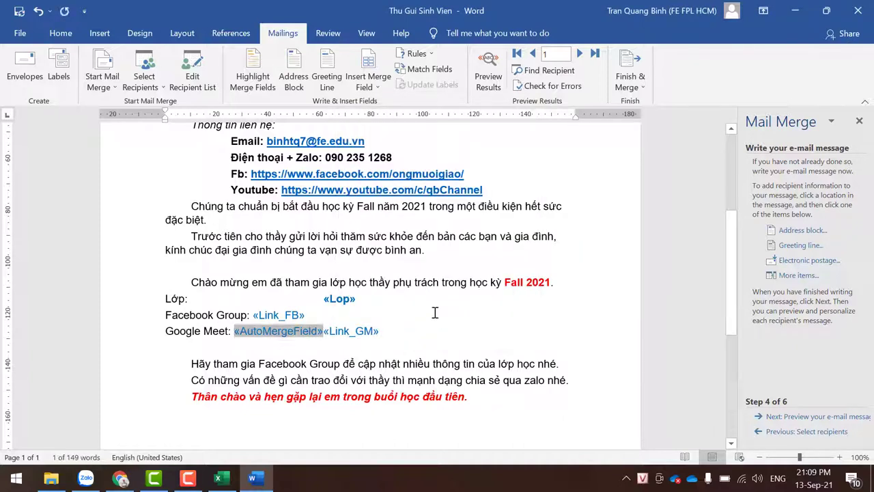
key(Delete)
click(401, 321)
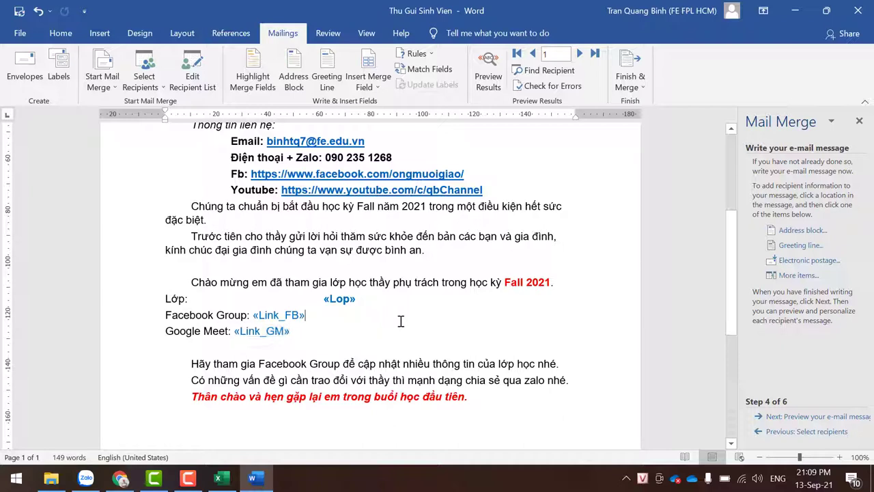
Preview the merged e-mails, stepping to recipient 4 to check class, Facebook and Meet links
click(786, 417)
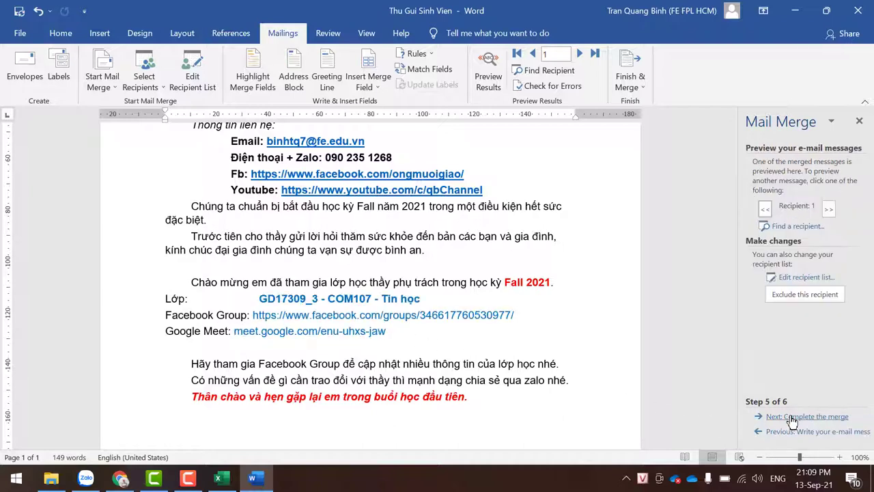
click(310, 332)
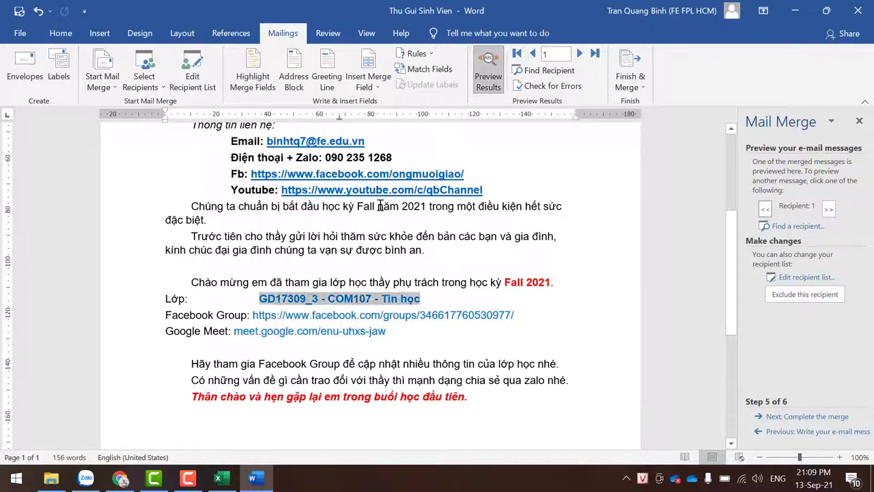
scroll(614, 345, up, 5)
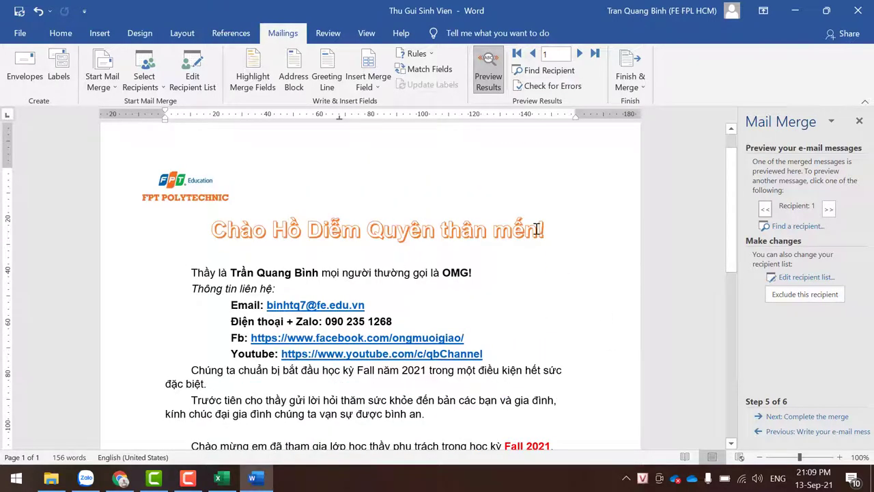
click(829, 210)
click(828, 210)
click(829, 210)
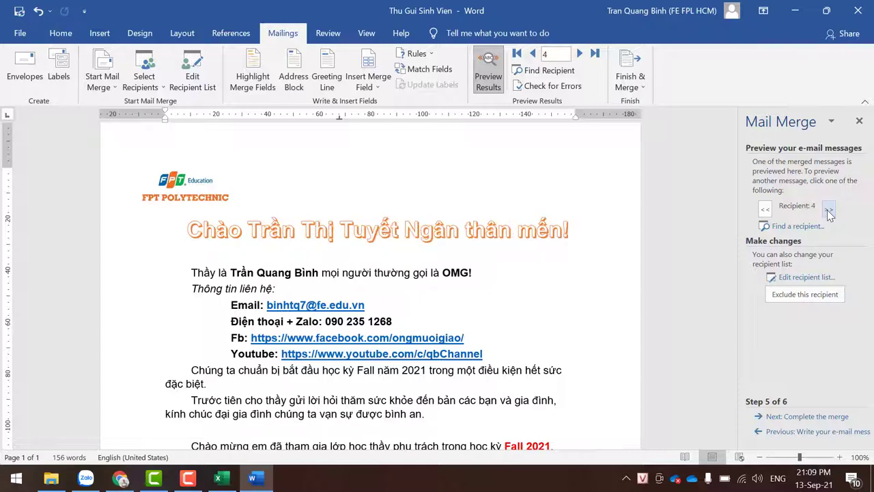
scroll(615, 308, down, 6)
scroll(590, 333, down, 2)
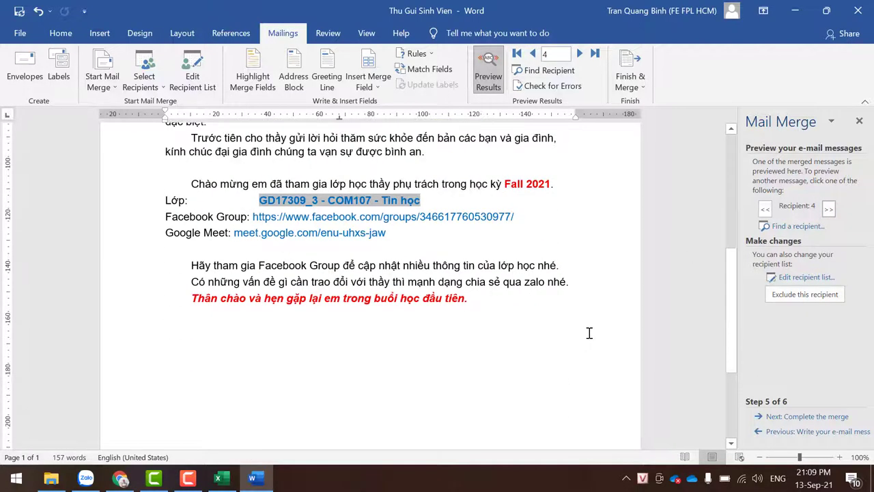
scroll(590, 333, up, 5)
click(786, 416)
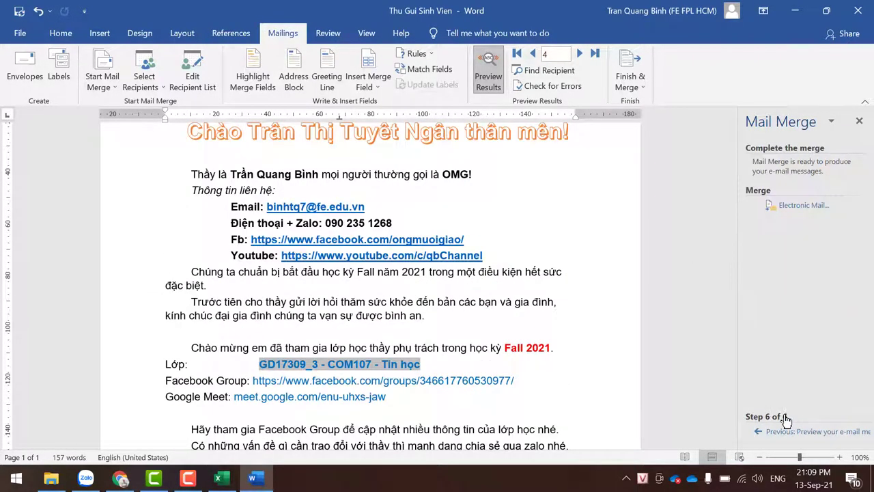
click(799, 207)
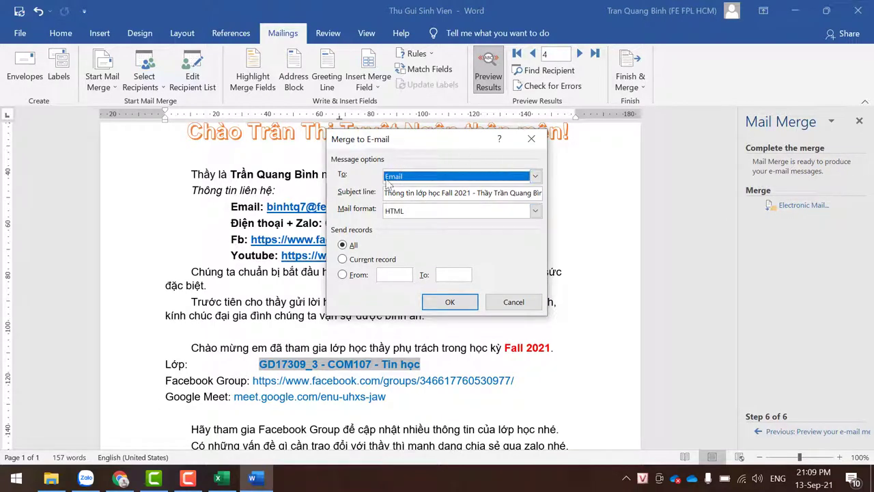
drag(387, 192, 385, 193)
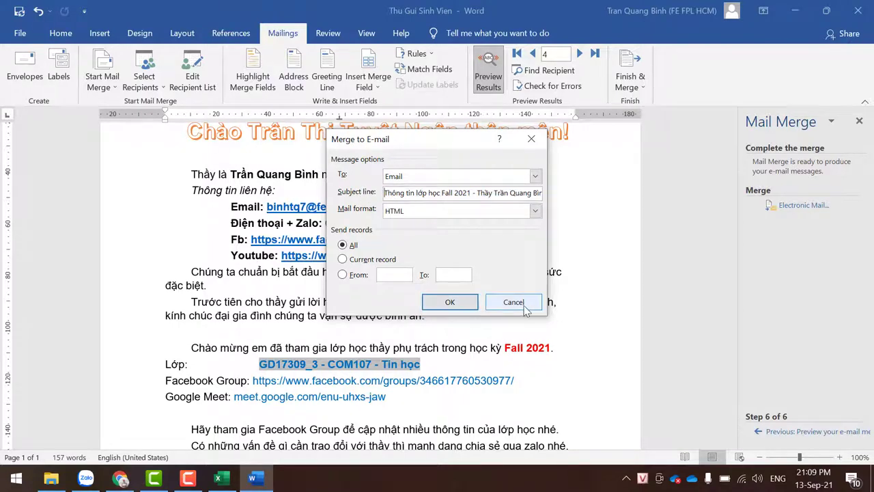
click(525, 308)
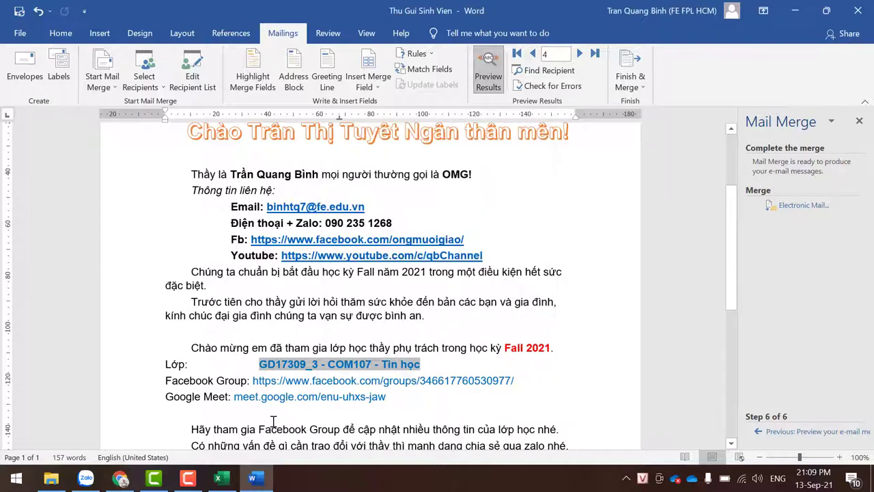
mouse_move(229, 480)
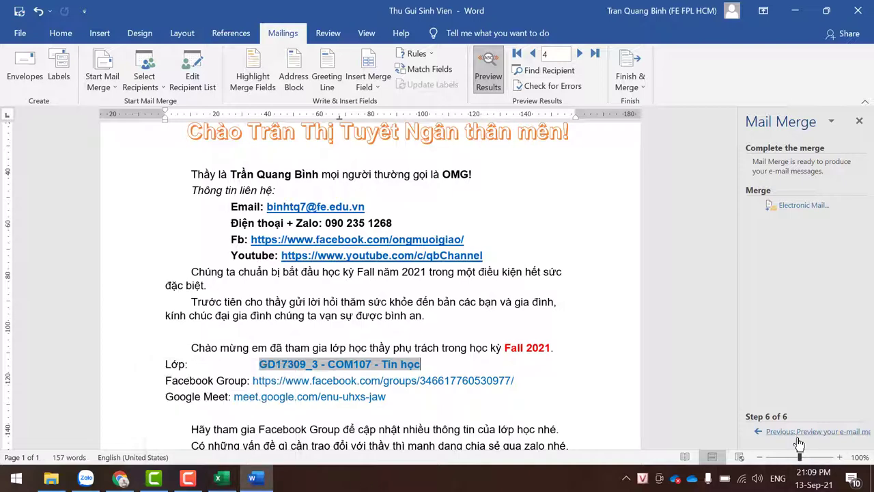
click(116, 481)
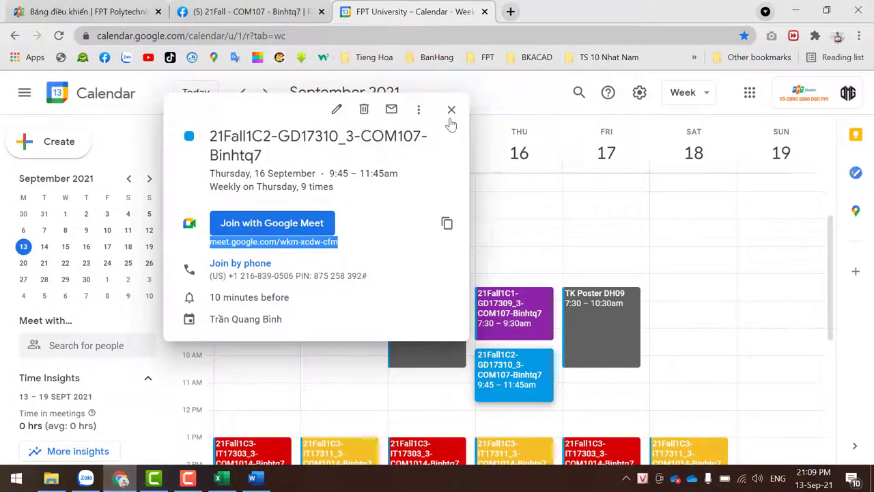
Launch Outlook from the Start menu
click(16, 478)
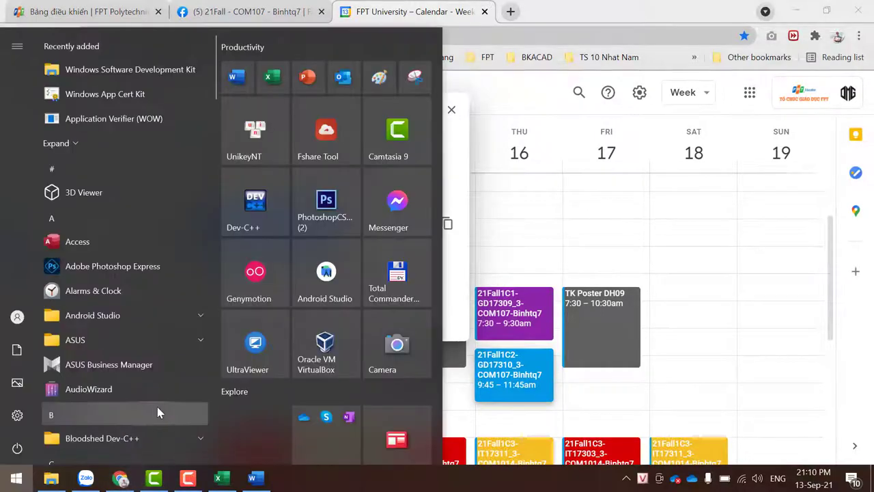
click(344, 81)
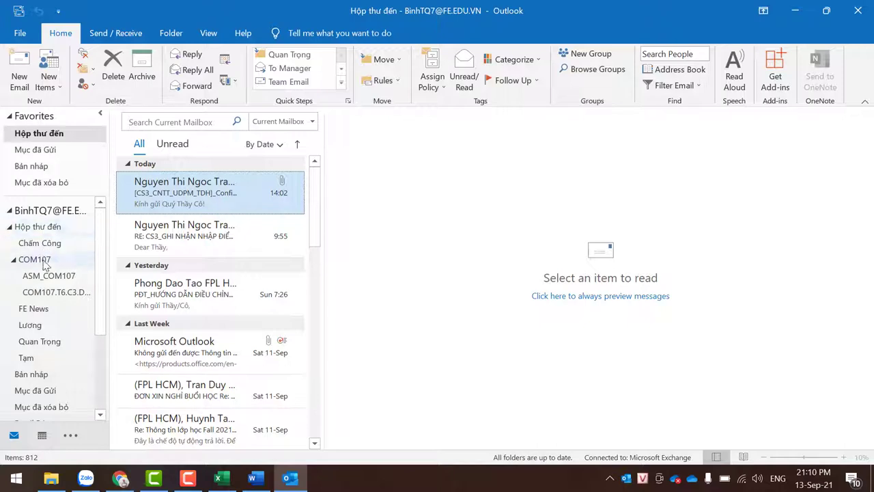
Open Mục đã Gửi, expand Last Week, and review three sent class-info emails
click(39, 394)
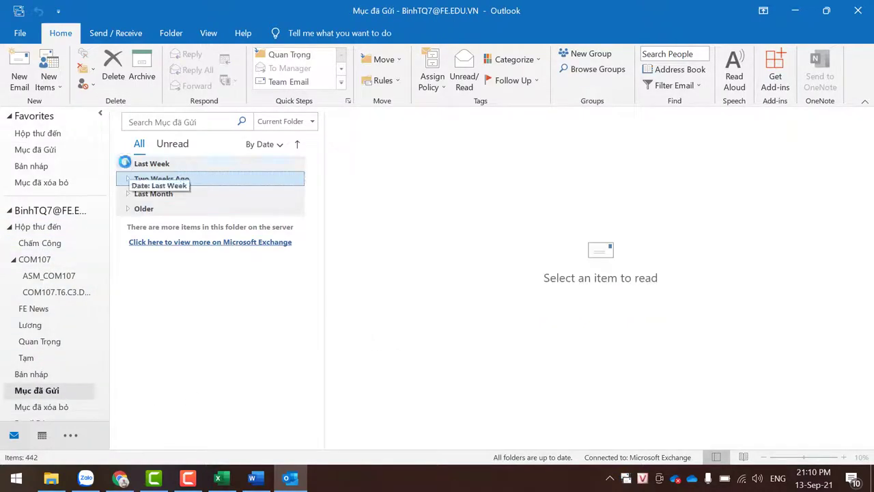
click(128, 164)
click(174, 198)
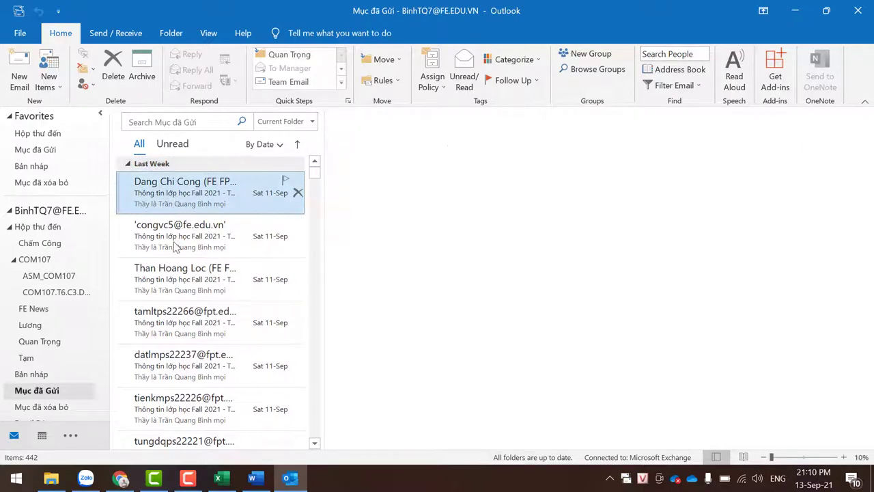
scroll(610, 327, down, 5)
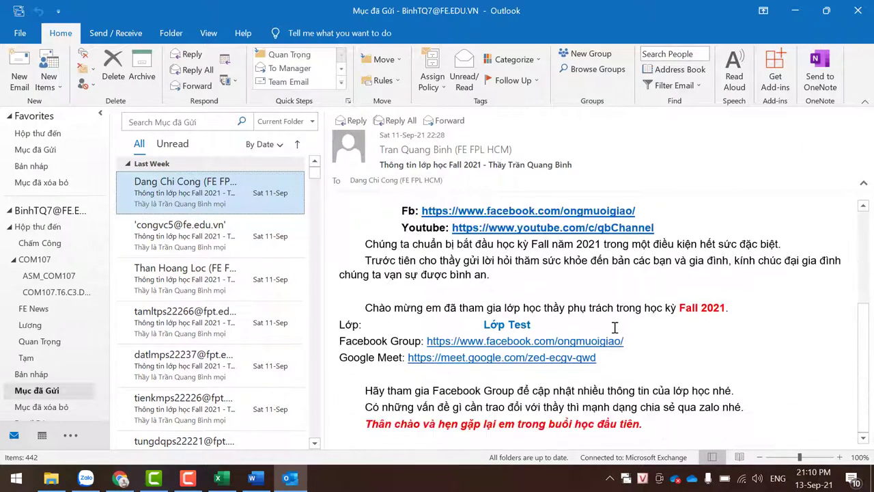
scroll(425, 266, down, 2)
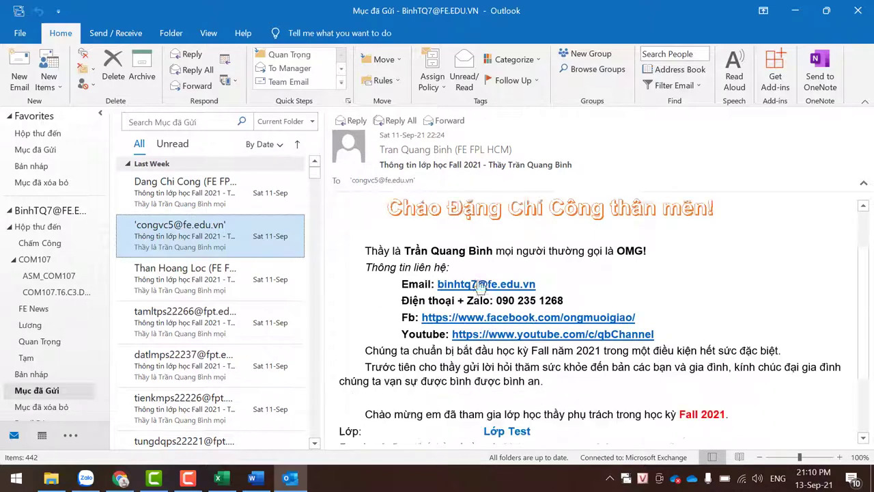
scroll(426, 266, down, 4)
click(294, 284)
scroll(519, 273, down, 4)
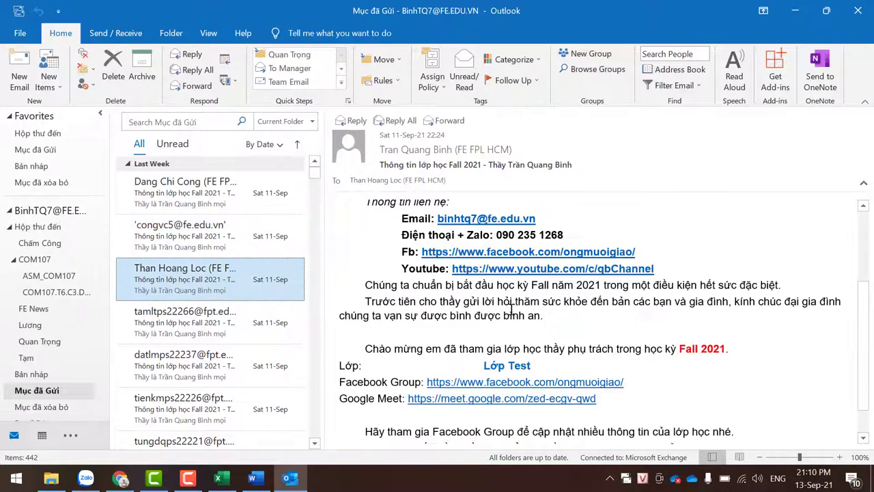
scroll(520, 273, down, 3)
click(287, 310)
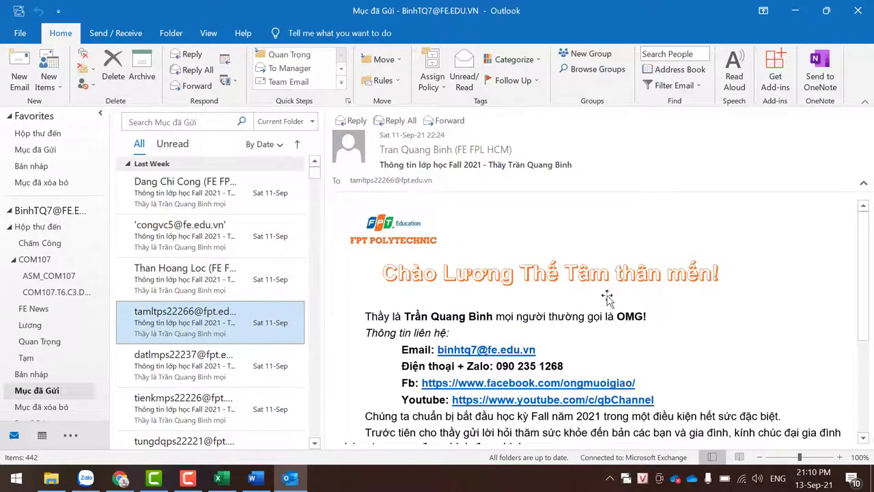
scroll(607, 297, down, 2)
scroll(610, 299, down, 2)
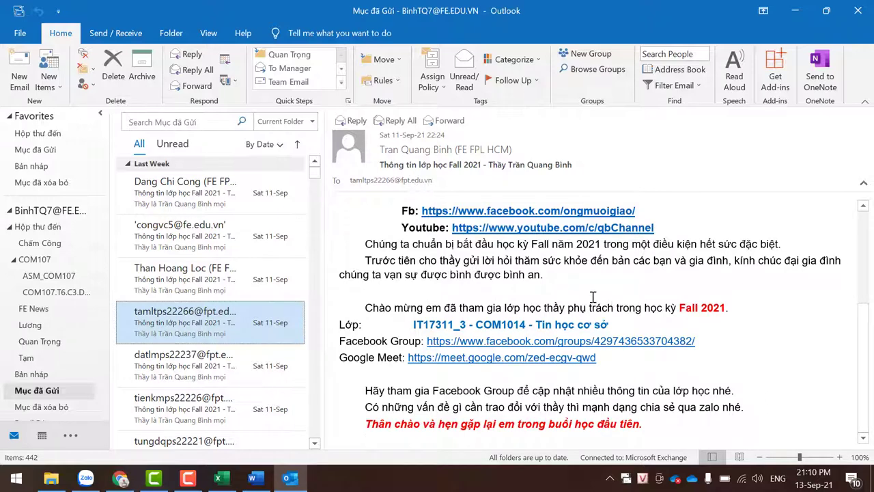